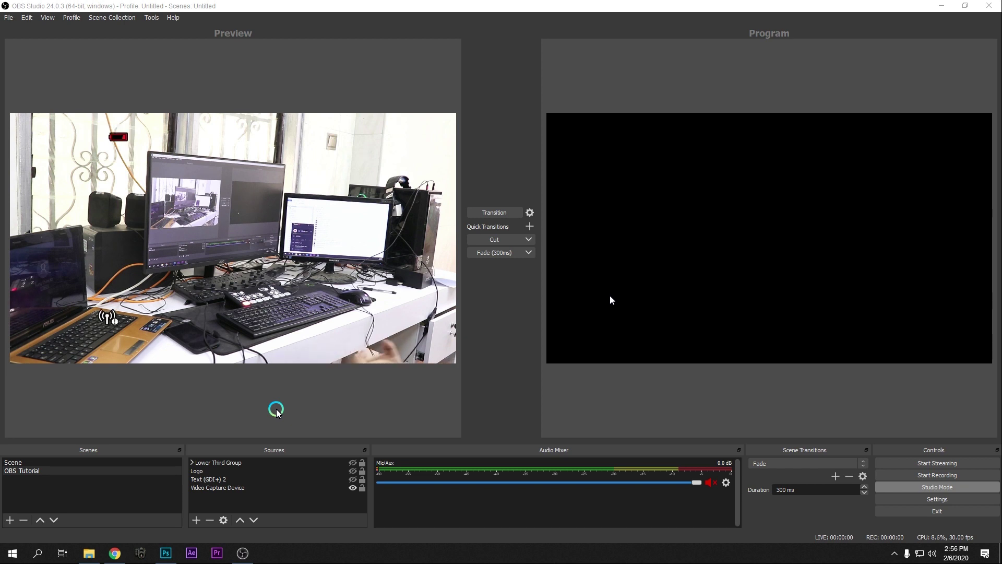
- Turn on visibility for Lower Third Group, Logo and Text (GDI+) 2 in the Sources dock
left_click(352, 463)
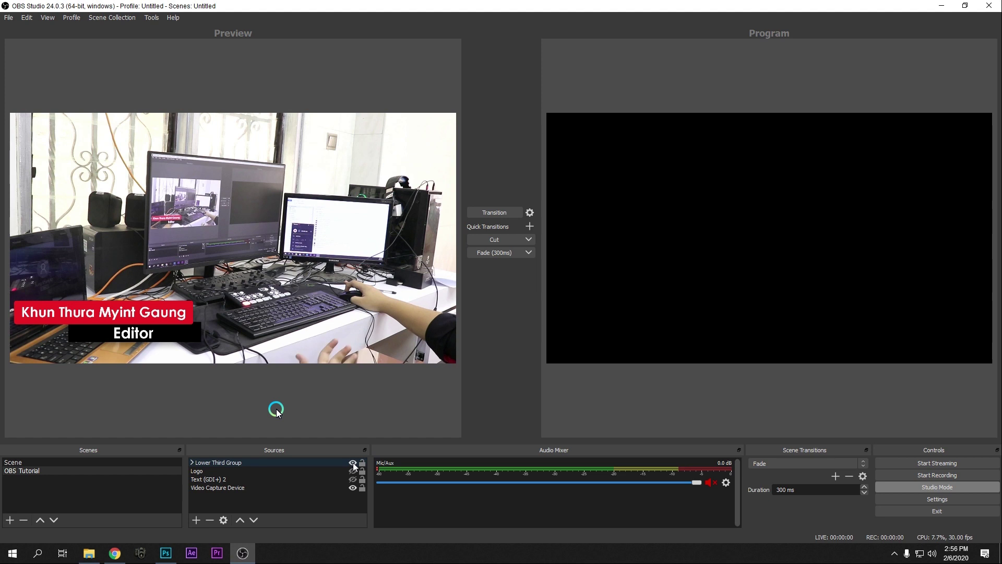
left_click(353, 470)
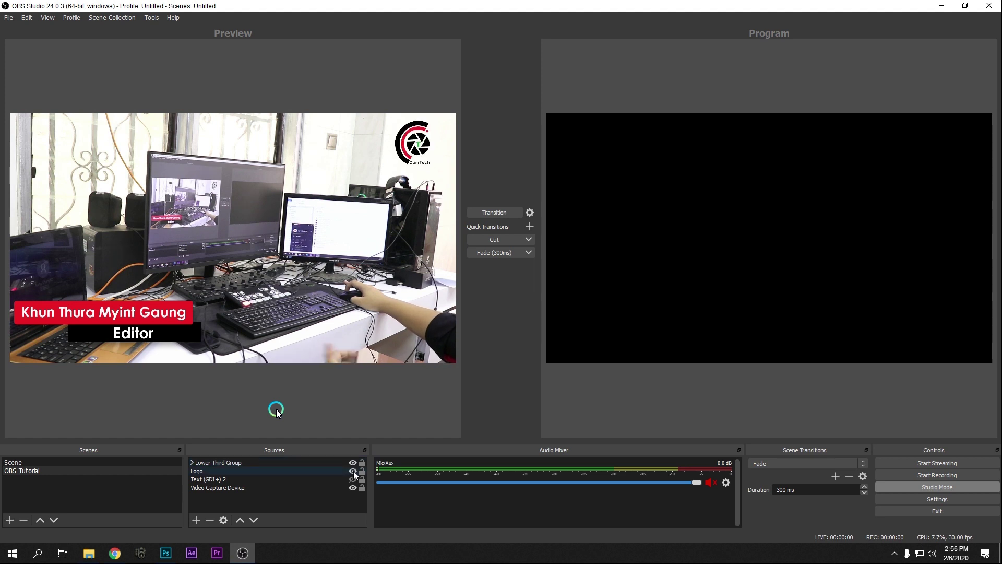
left_click(297, 480)
left_click(353, 480)
left_click(347, 473)
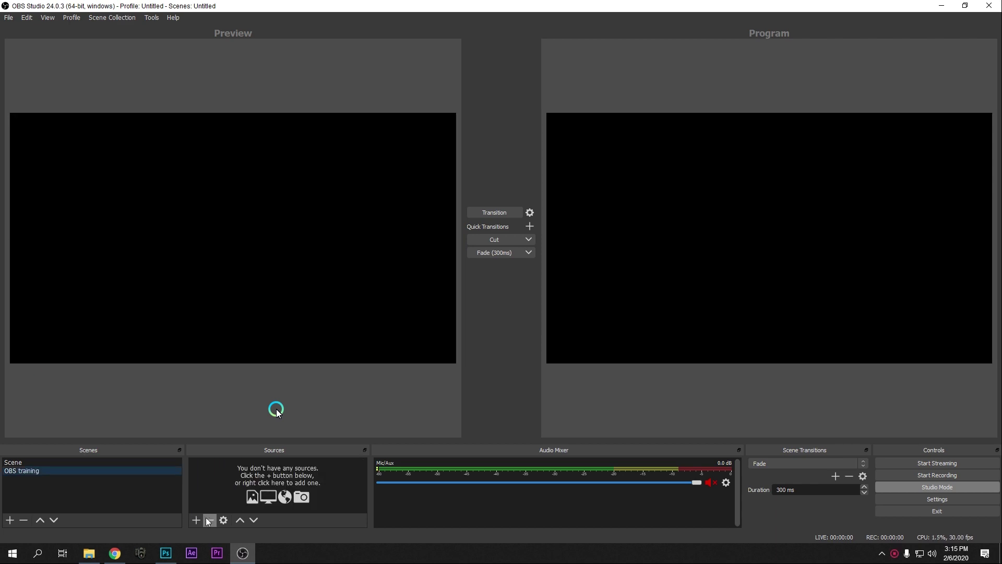
- Add a Video Capture Device source with Blackmagic Design as the device
left_click(196, 520)
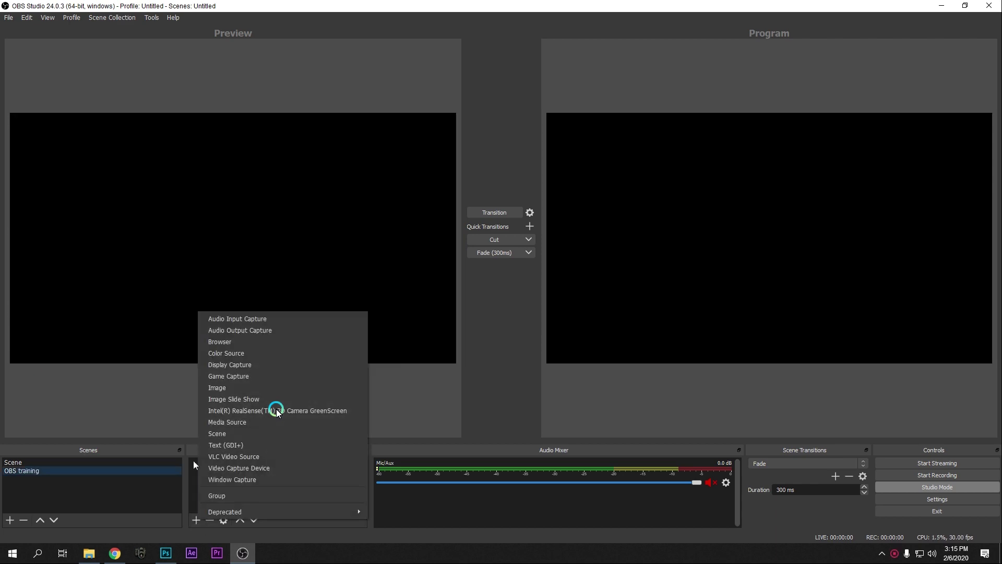
left_click(265, 468)
left_click(532, 348)
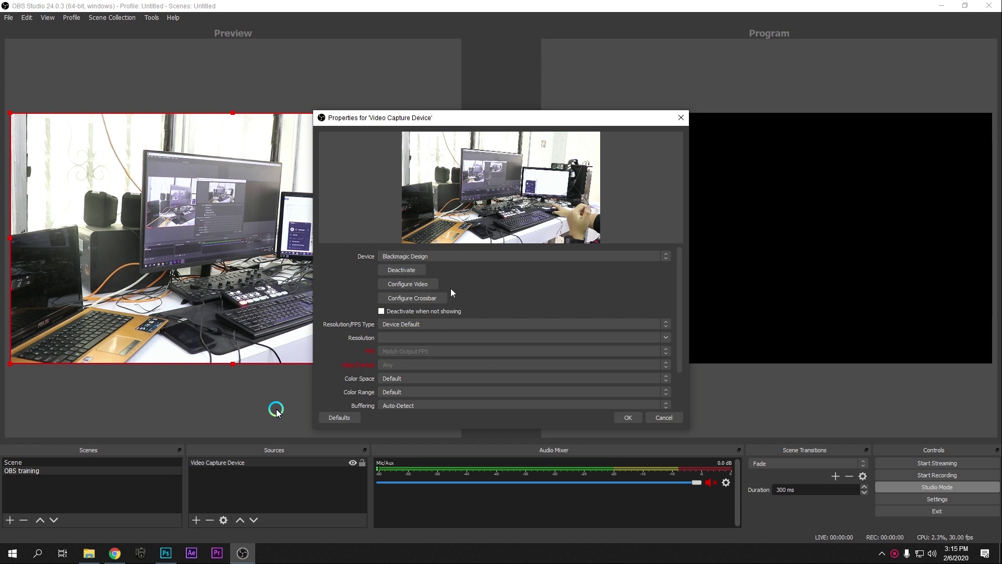
left_click(454, 260)
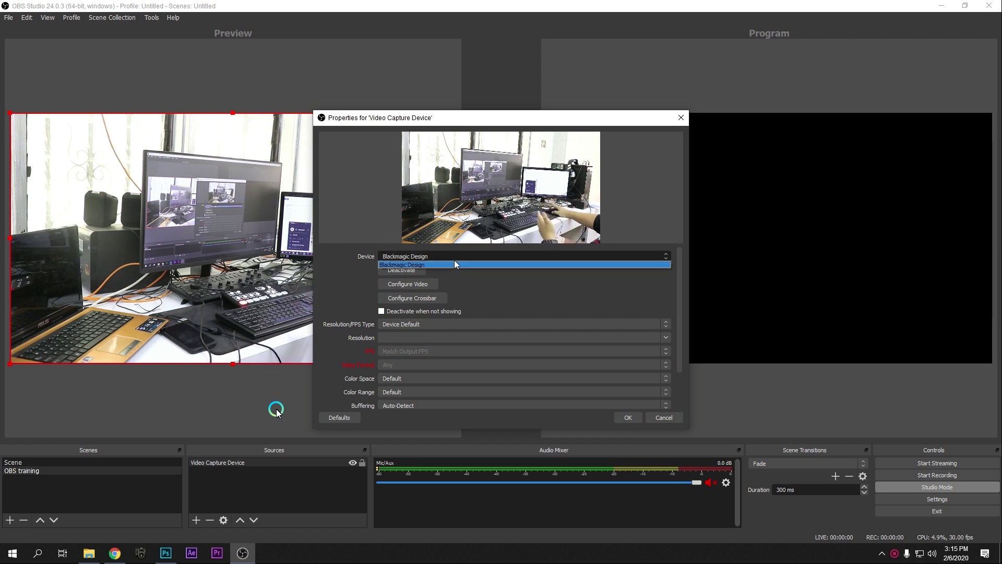
left_click(454, 261)
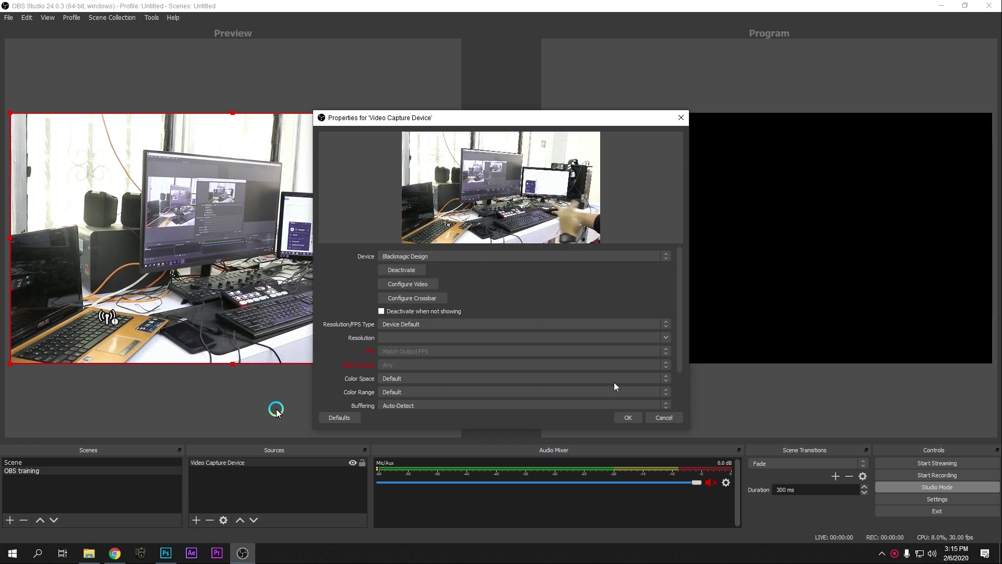
left_click(628, 417)
left_click(220, 488)
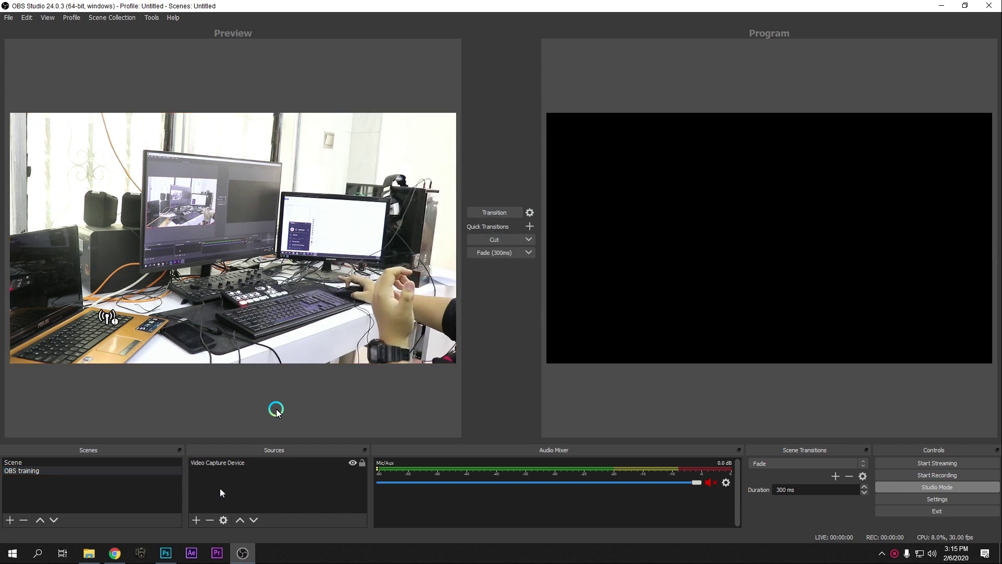
left_click(196, 520)
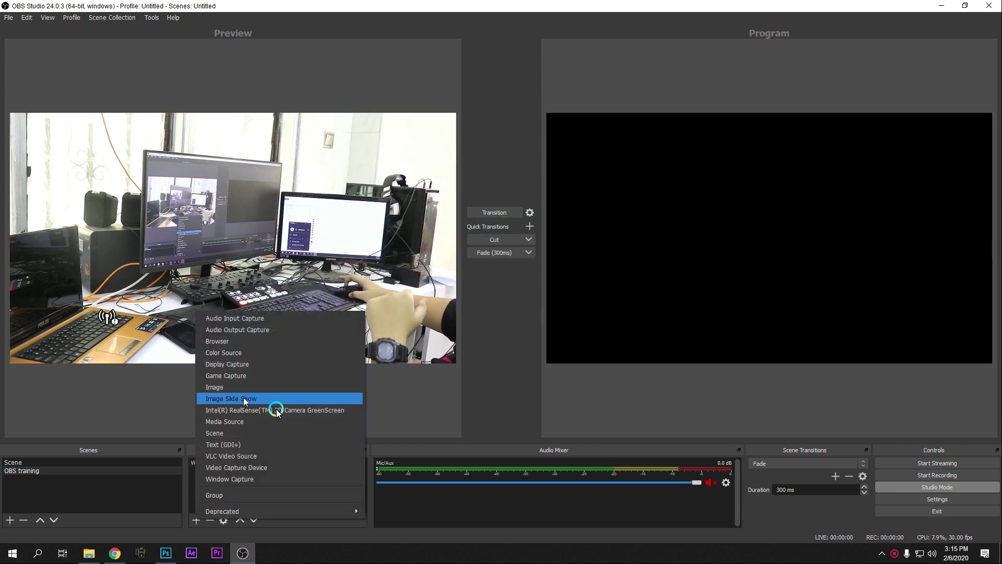
- Add an Image source showing the CamTech logo PNG from the logo folder
left_click(228, 387)
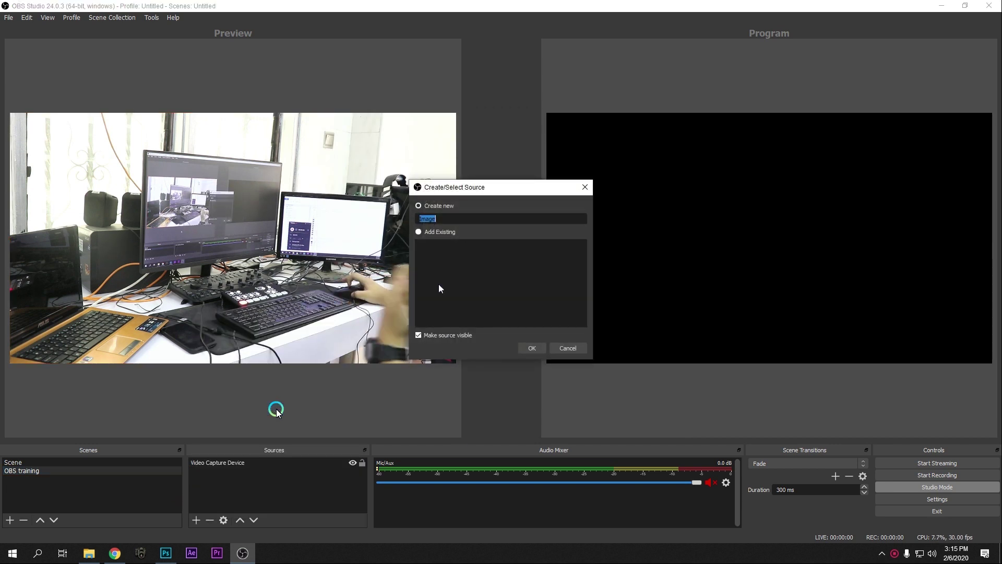
left_click(531, 346)
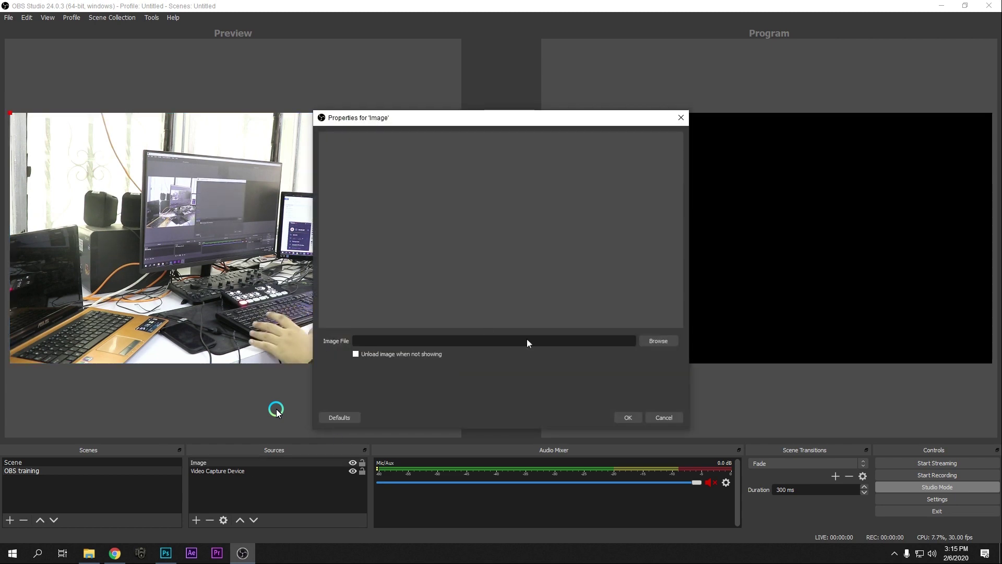
left_click(658, 341)
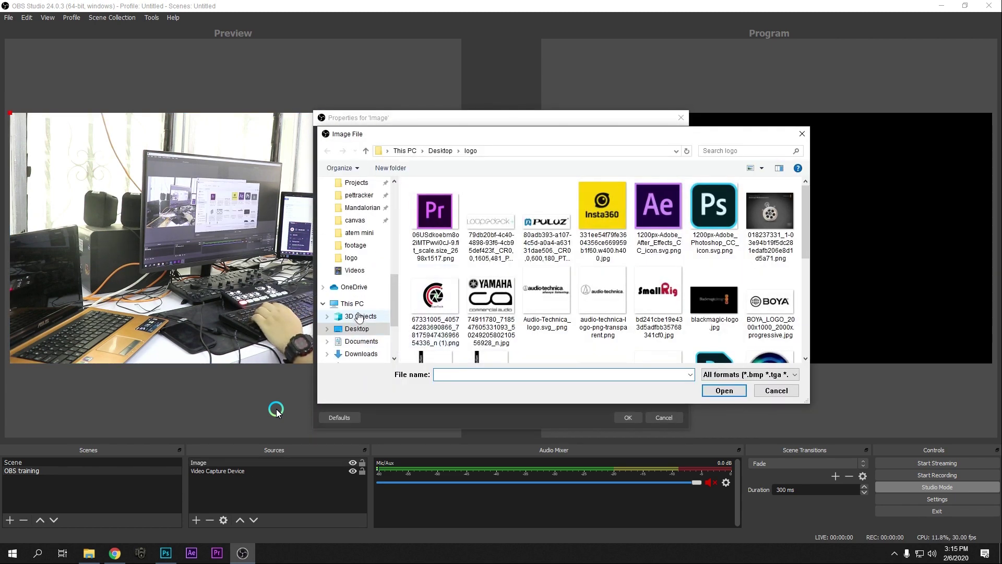
scroll(359, 317, "down", 2)
scroll(355, 316, "up", 8)
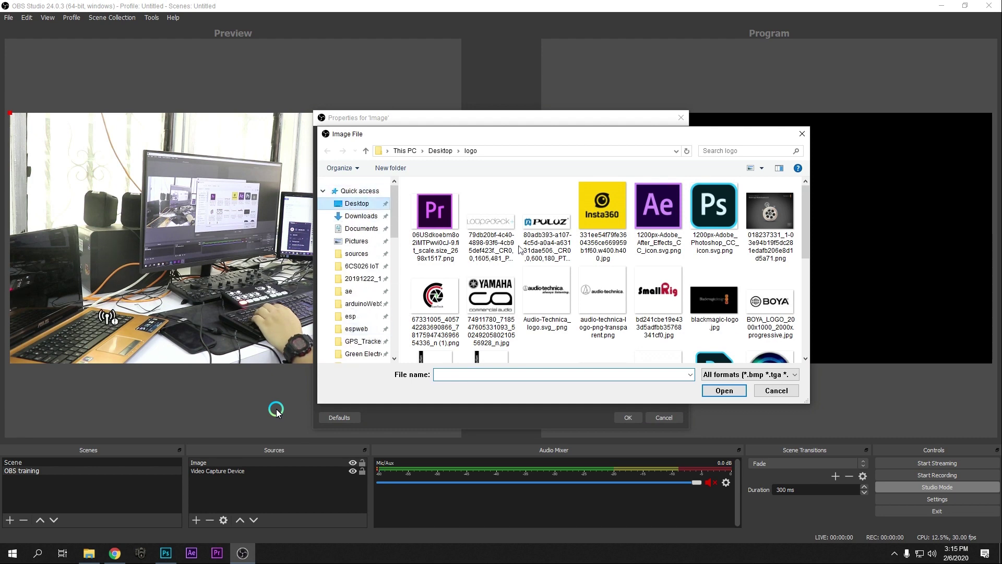
double_click(469, 211)
scroll(476, 300, "down", 1)
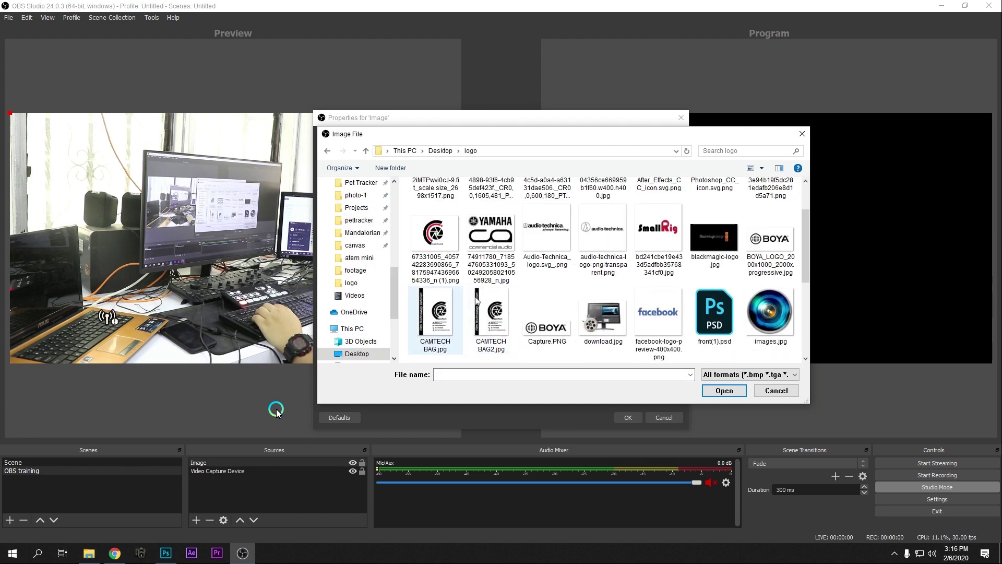
double_click(434, 232)
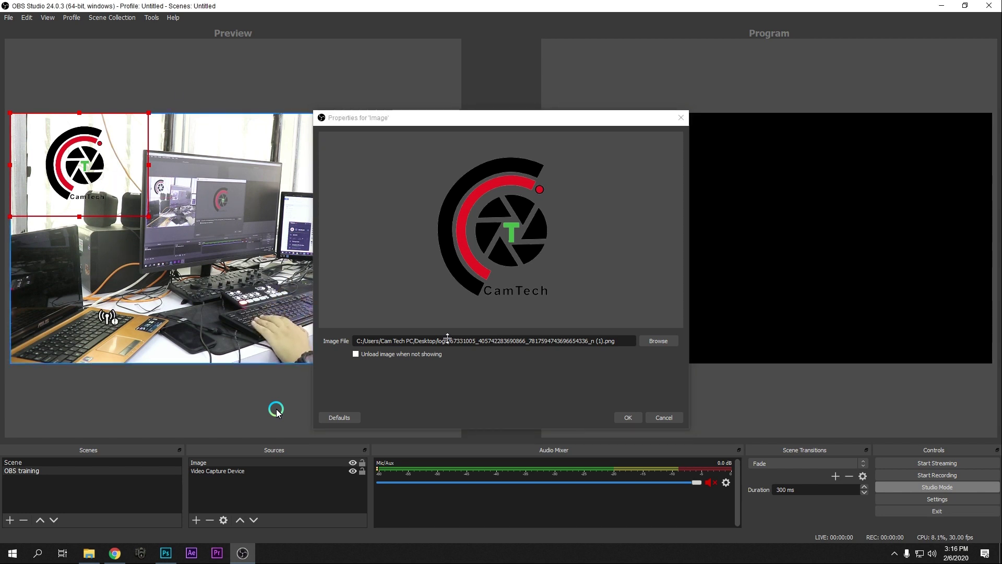
left_click(628, 418)
- Shrink the logo and position it in the top-right corner of the preview
left_click_drag(108, 177, 448, 211)
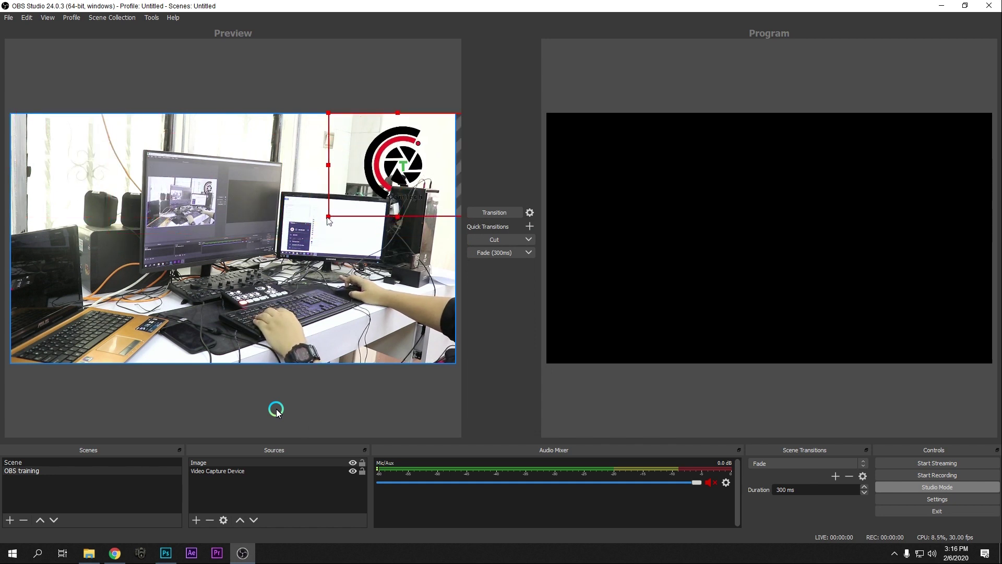
left_click_drag(328, 216, 351, 194)
mouse_move(407, 156)
left_mouse_down()
mouse_move(376, 162)
mouse_move(421, 166)
left_mouse_up()
mouse_move(360, 196)
left_mouse_down()
mouse_move(392, 168)
mouse_move(369, 180)
left_mouse_up()
left_click(218, 471)
left_click(230, 486)
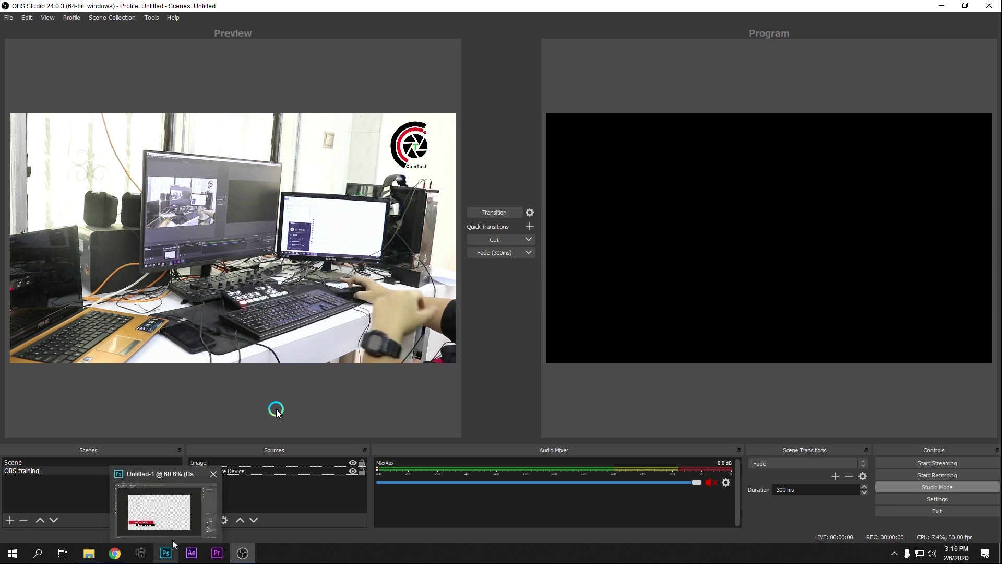
- In Photoshop, hide the white background layer and save the graphic as Untitled-1.png
left_click(166, 555)
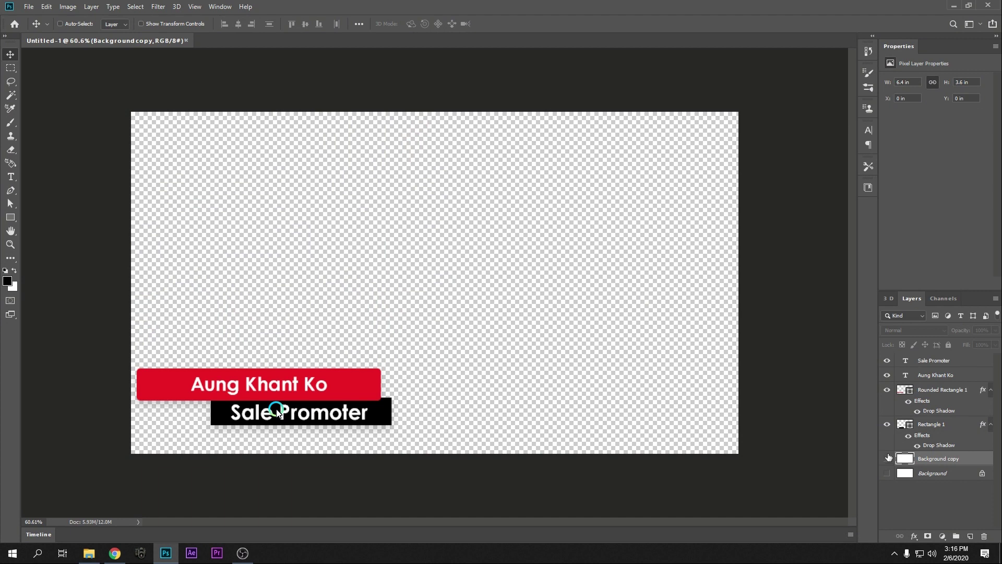
left_click(888, 458)
left_click(887, 458)
key("ctrl+shift+s")
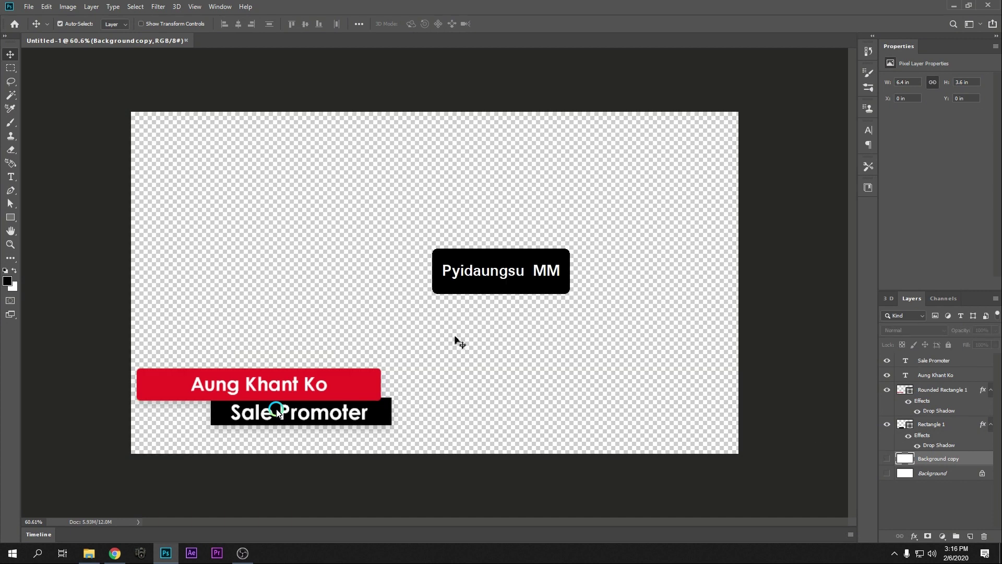
left_click(154, 241)
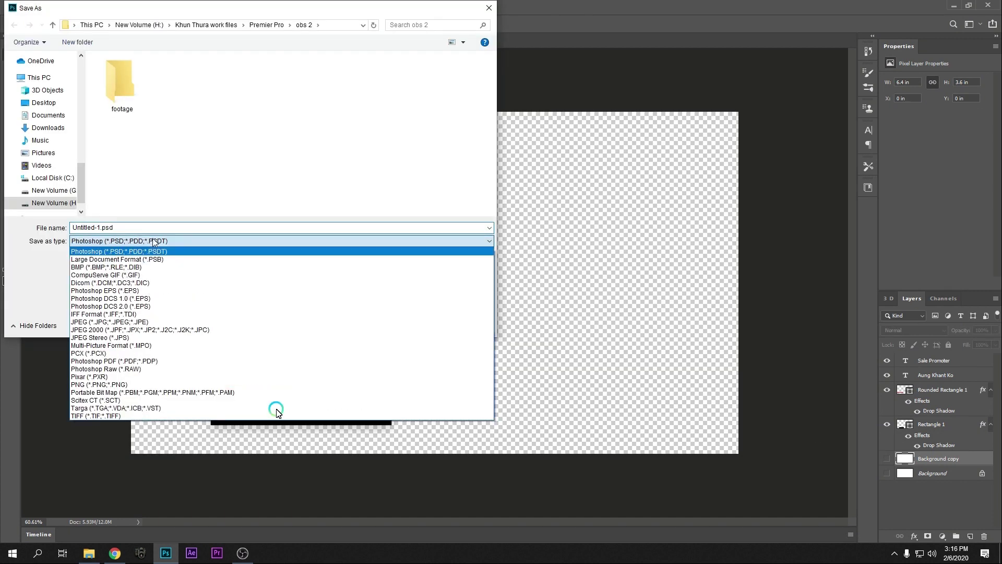
left_click(277, 384)
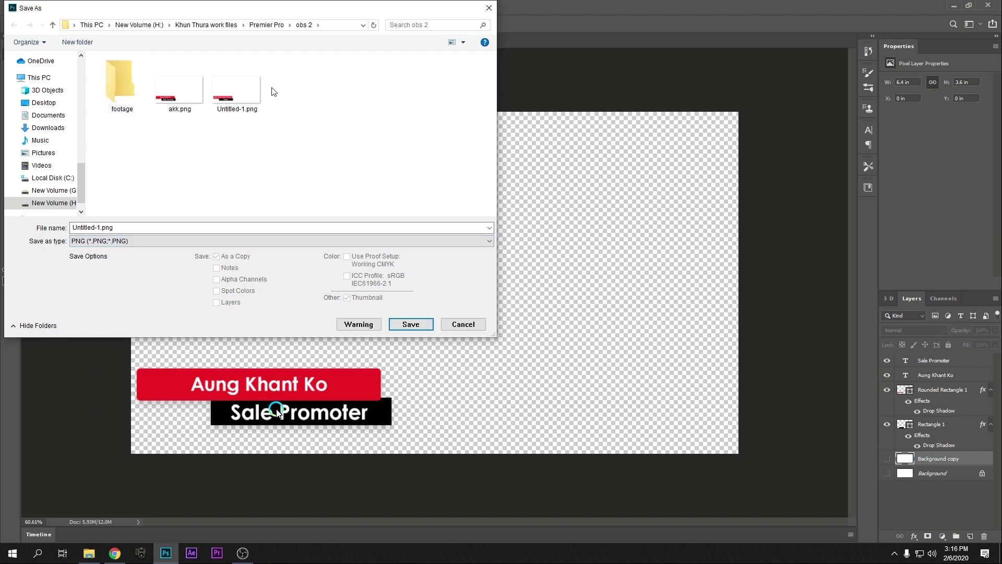
left_click(410, 325)
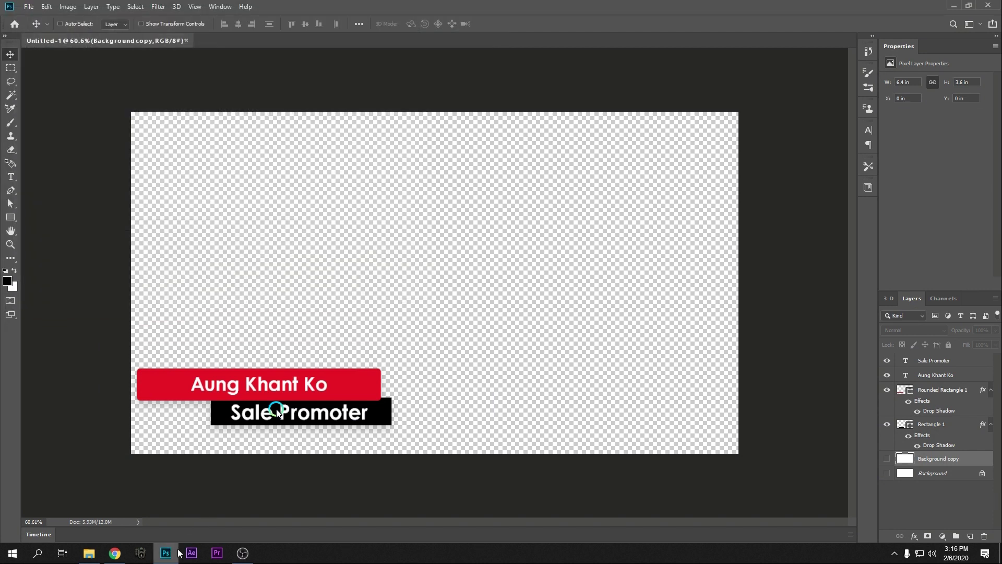
left_click(243, 553)
- Create a new Image source named Image 2
left_click(195, 519)
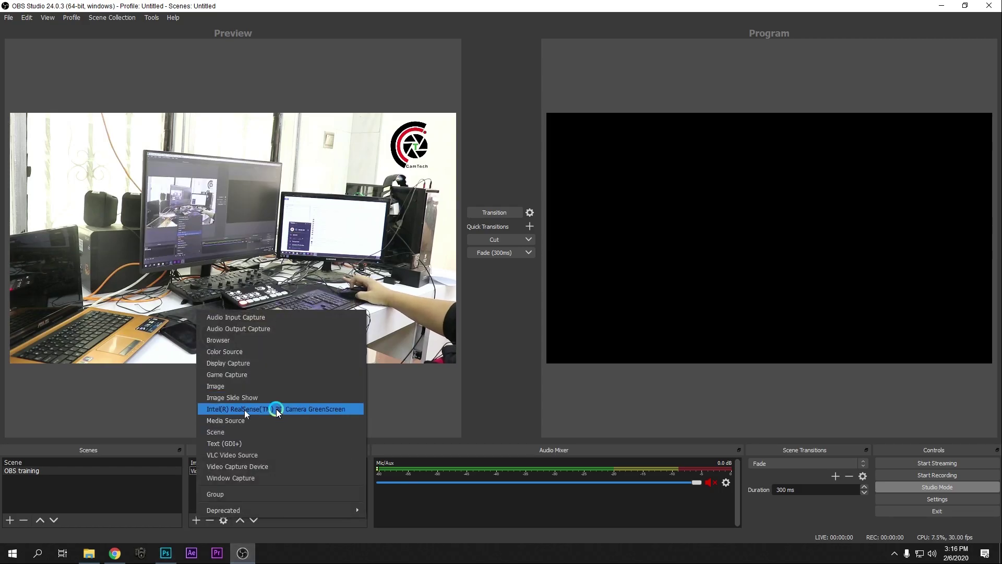
left_click(255, 386)
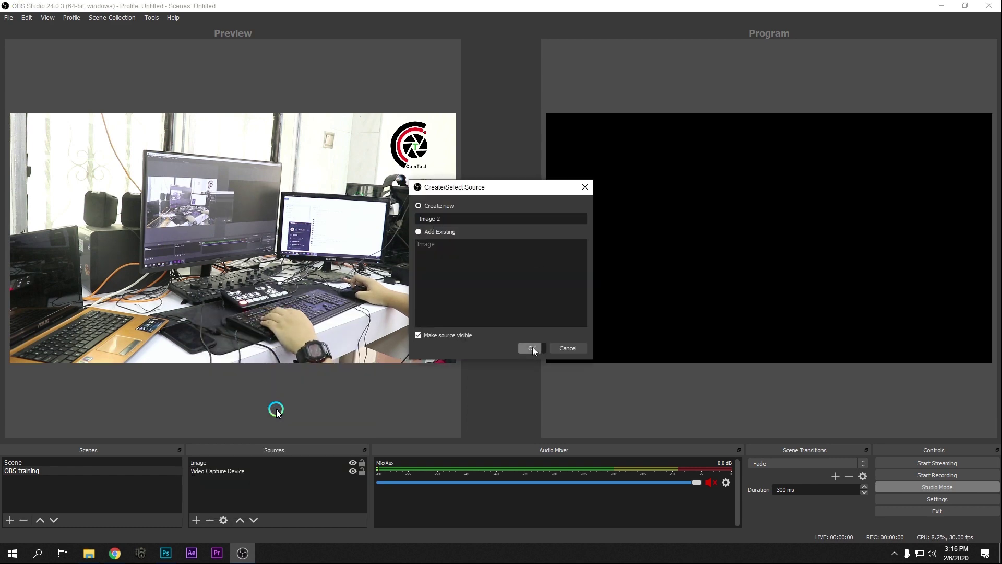
left_click(532, 348)
left_click(645, 342)
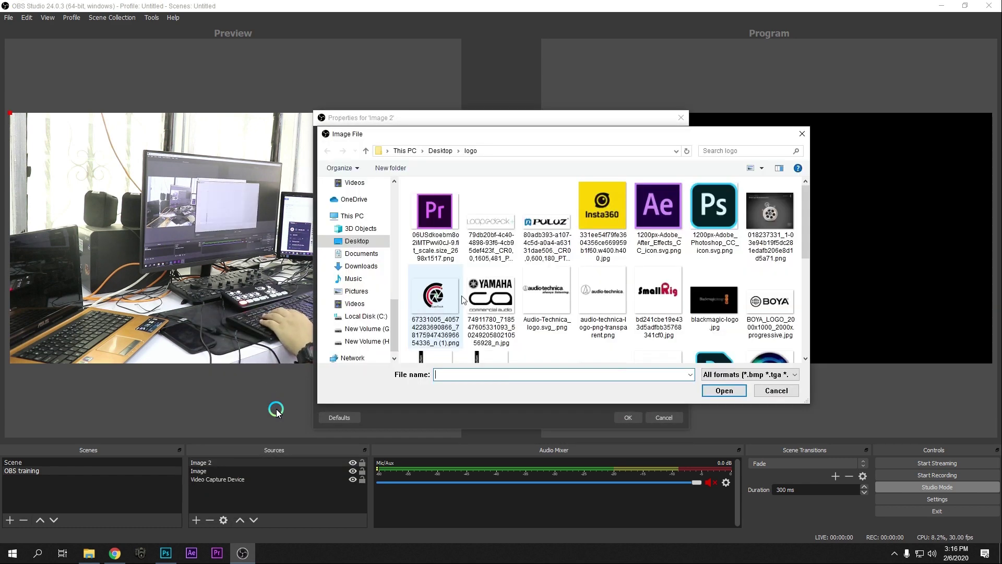
- Set Image 2's file to akk.png from the obs 2 folder on drive H:
scroll(355, 261, "down", 1)
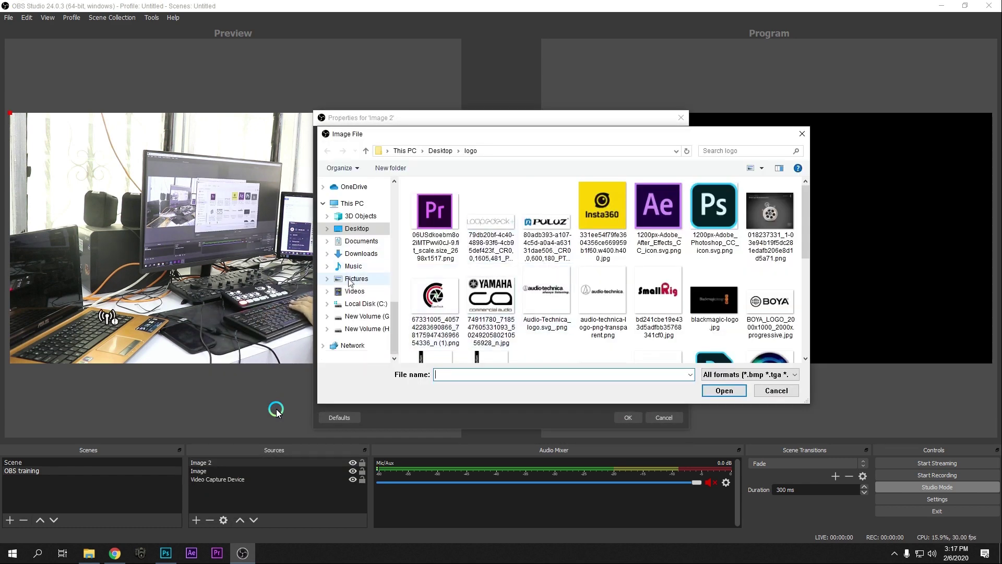
left_click(358, 328)
left_click(360, 316)
left_click(360, 328)
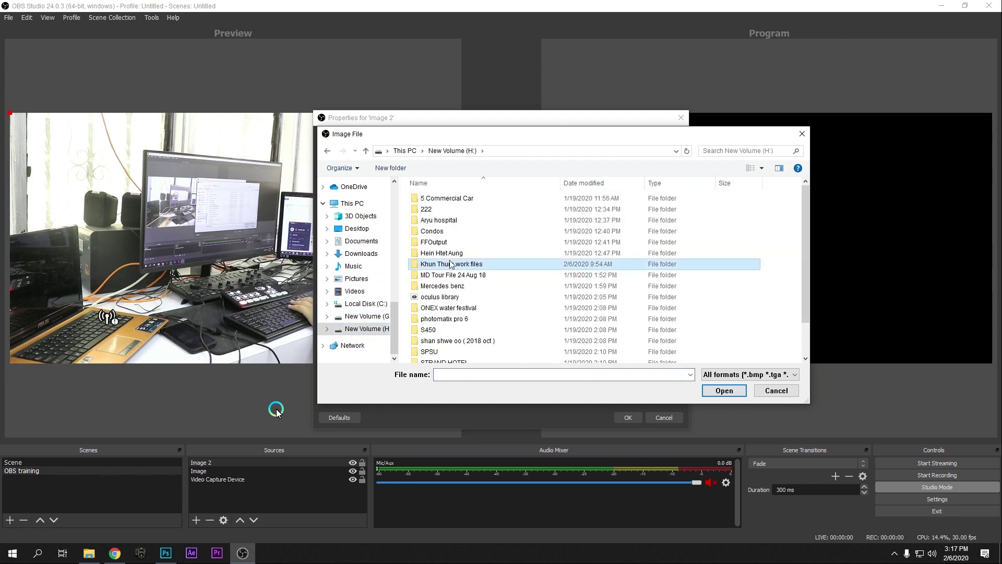
double_click(451, 264)
double_click(452, 275)
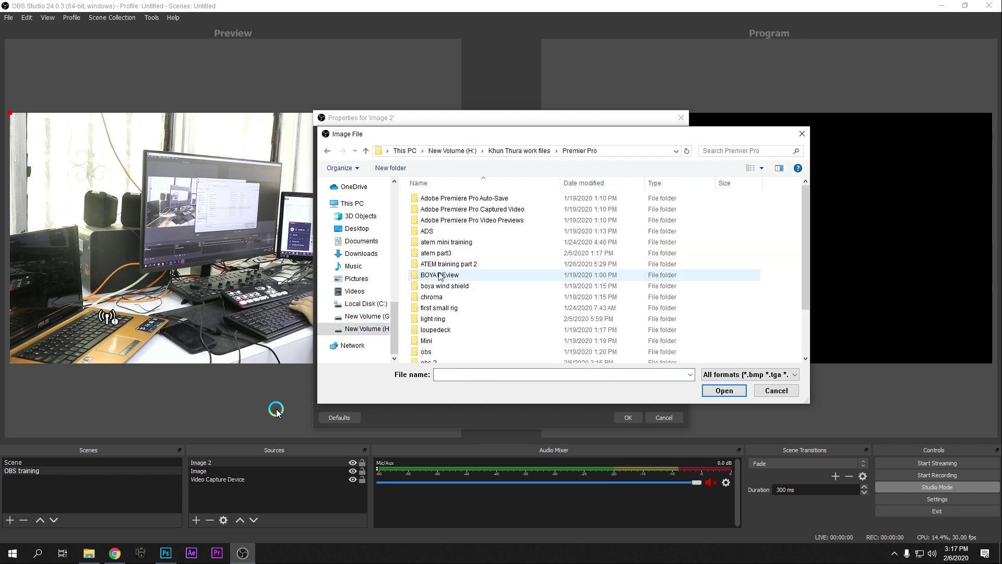
scroll(454, 314, "down", 1)
double_click(452, 338)
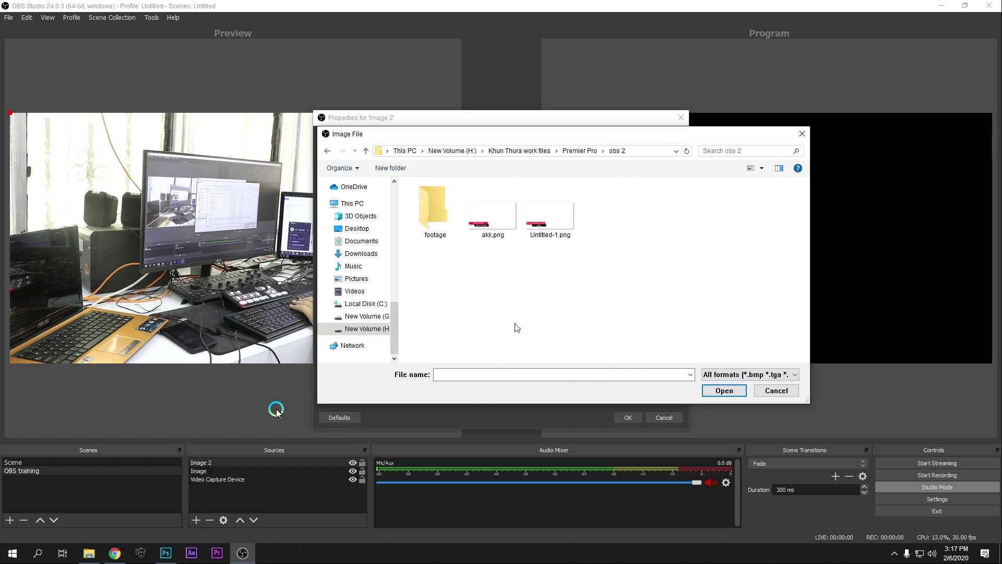
double_click(493, 221)
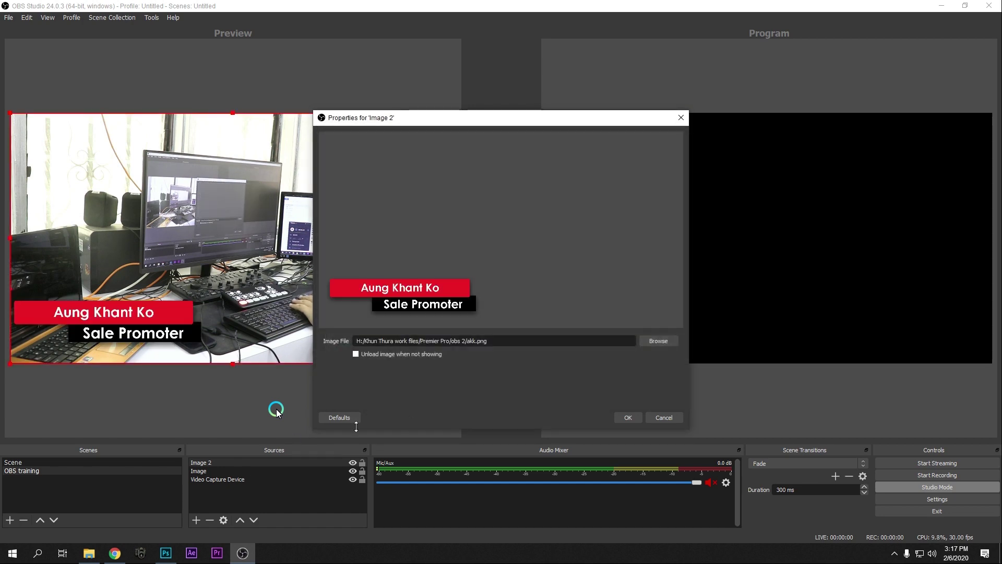
left_click(632, 413)
left_click(244, 496)
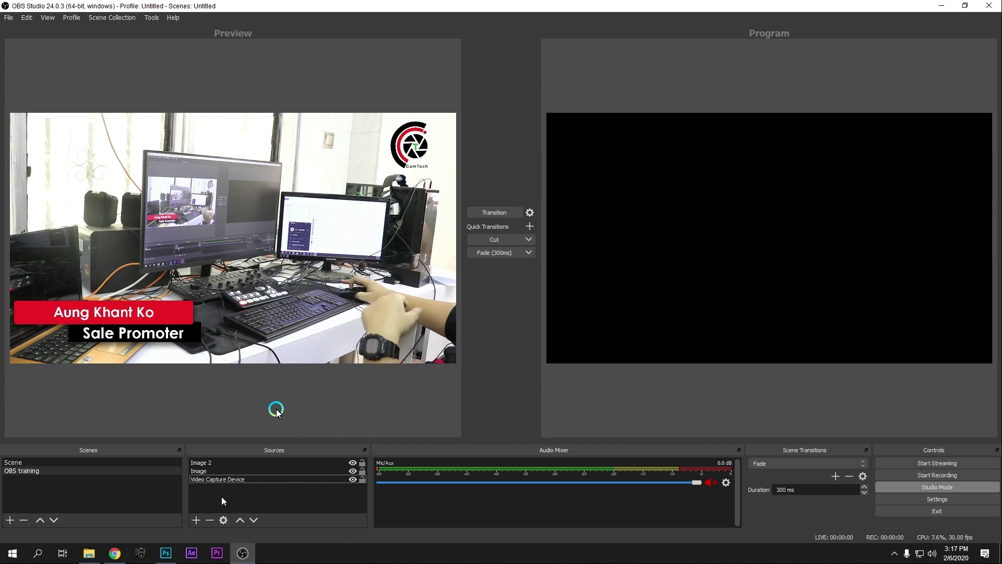
- Create an Image 3 source, cancelling an accidental Image Slide Show first
left_click(196, 520)
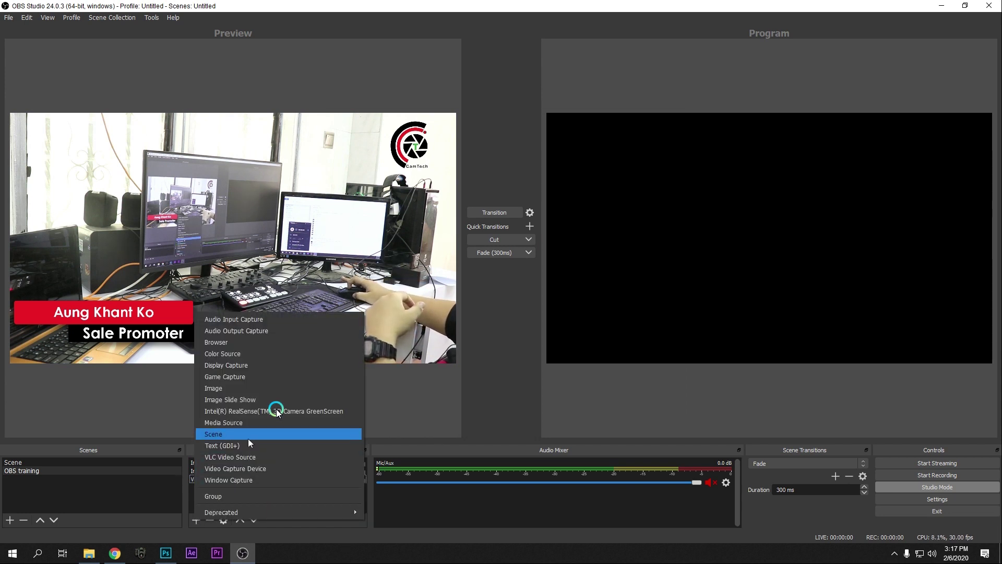
left_click(237, 397)
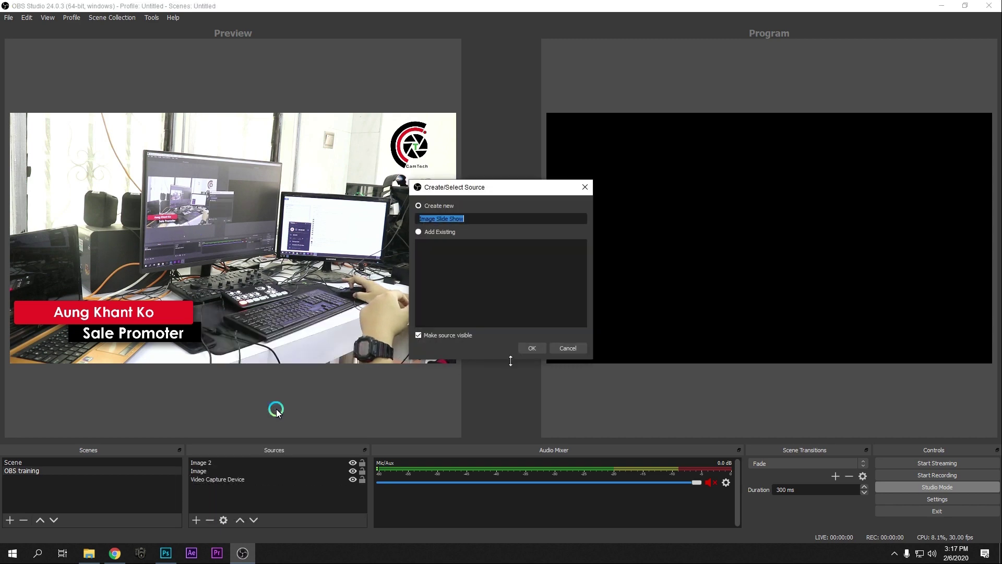
left_click(567, 347)
left_click(195, 520)
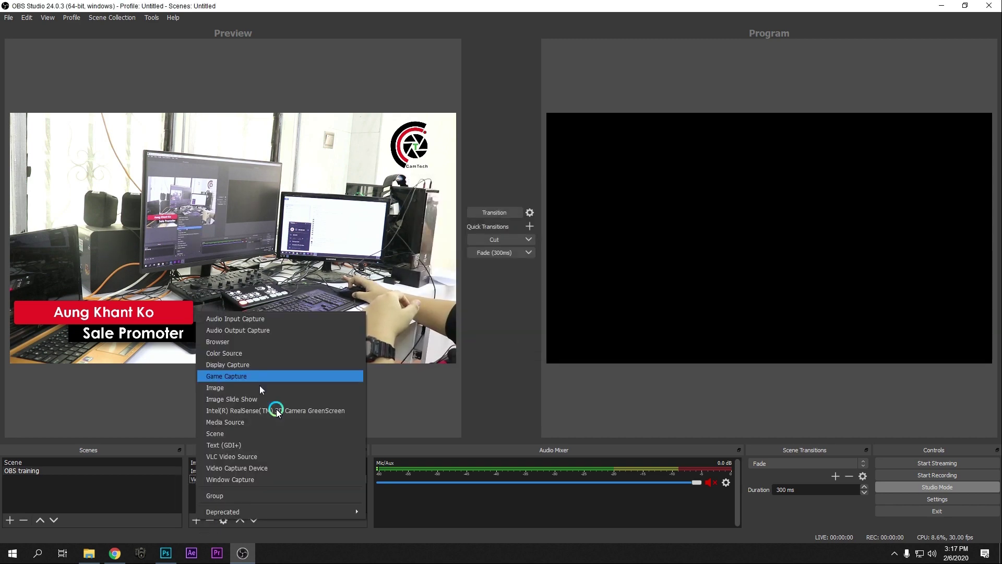
left_click(261, 386)
left_click(527, 347)
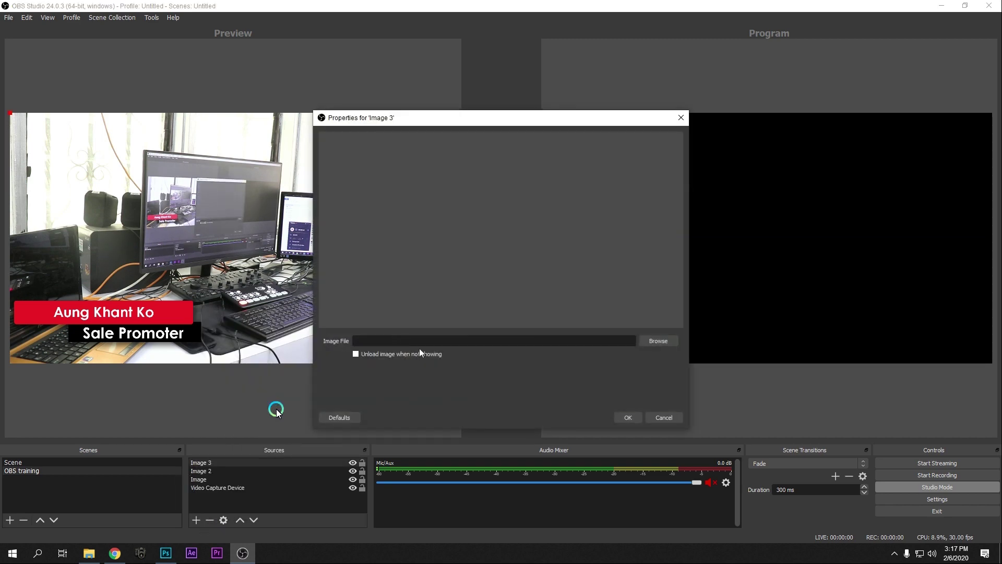
- Load Untitled-1.png as Image 3's file and confirm
left_click(657, 341)
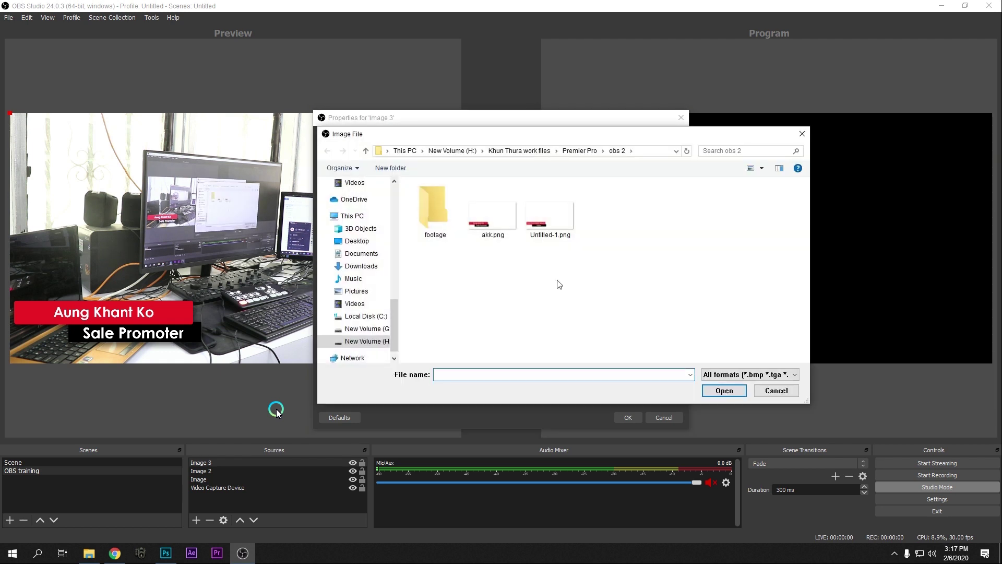
left_click(550, 216)
left_click(724, 390)
left_click(628, 418)
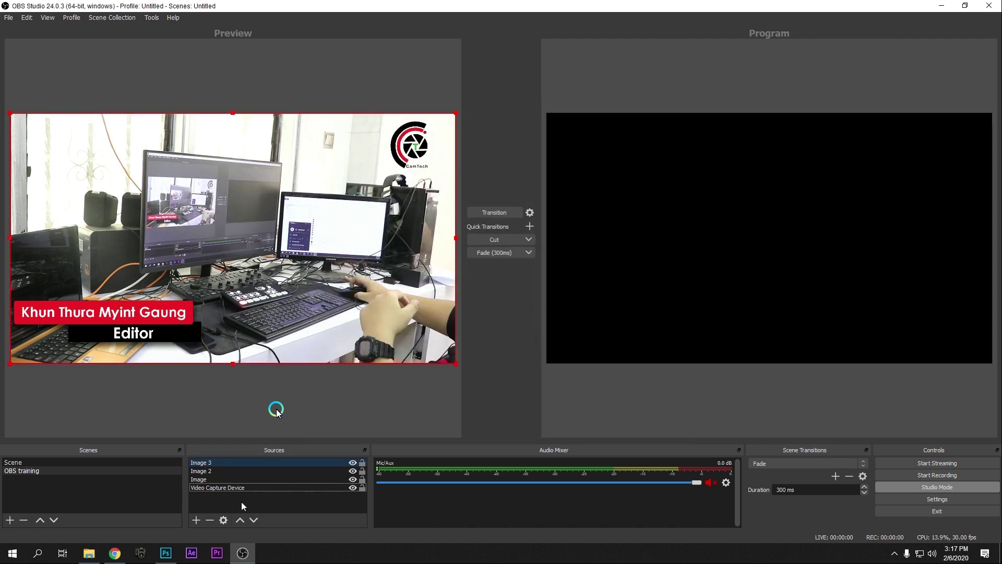
left_click(240, 500)
left_click(222, 470)
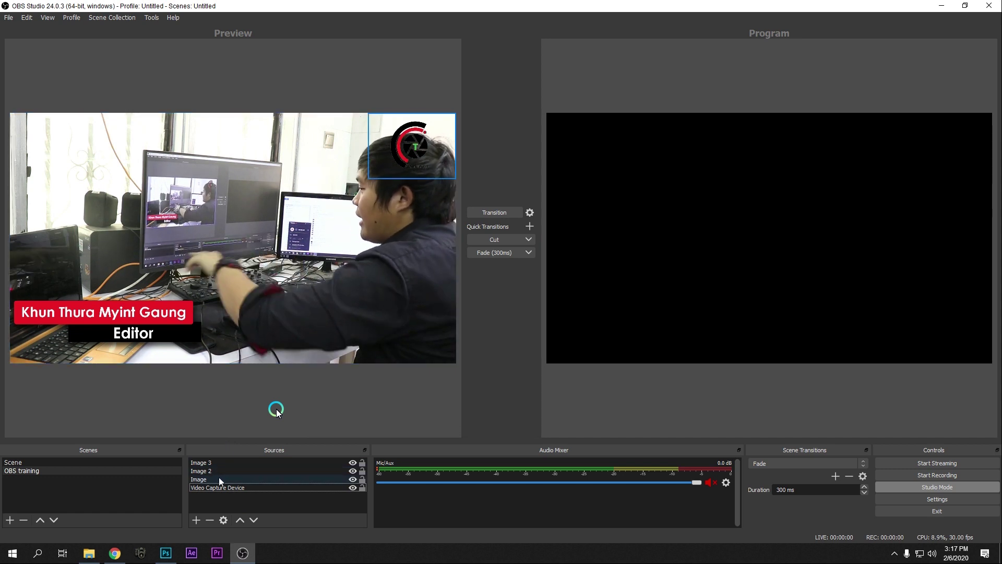
left_click(214, 500)
- Add a Group source and move Image 2 and Image 3 into it
left_click(196, 520)
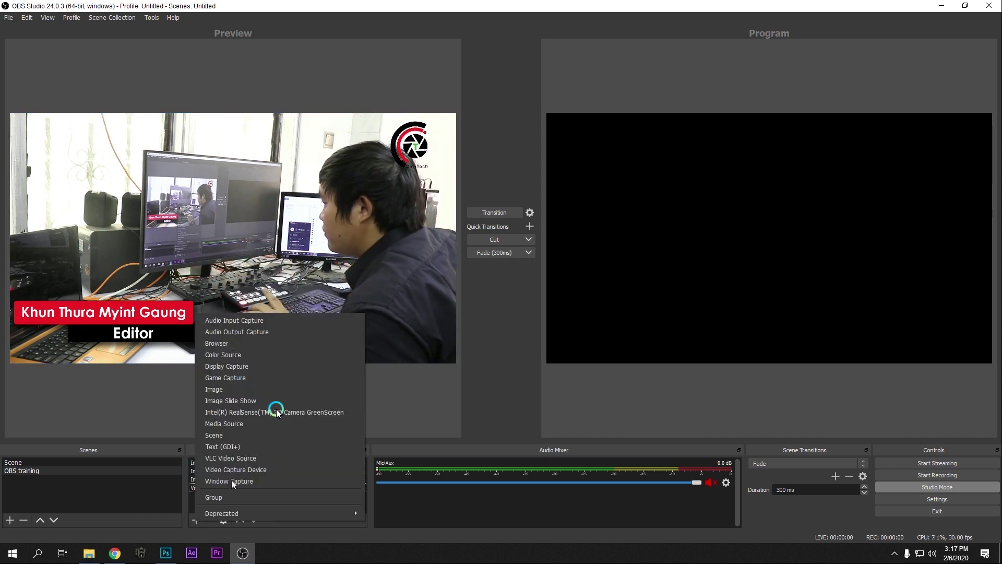
left_click(250, 496)
left_click(532, 348)
left_click(207, 480)
left_click(314, 472)
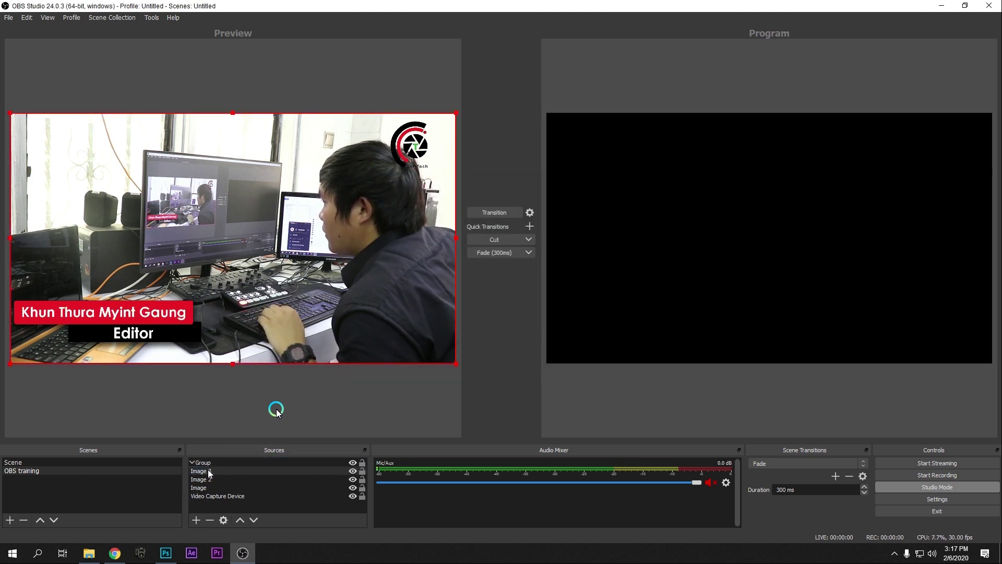
left_click_drag(207, 473, 211, 469)
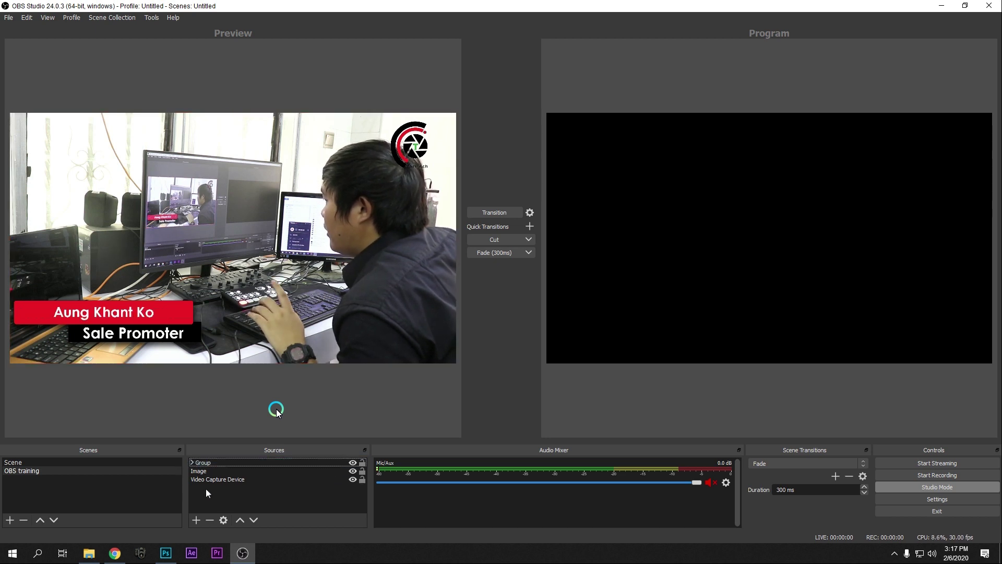
- Rename the group to 'Lower Third'
left_click(205, 463)
right_click(203, 463)
left_click(256, 319)
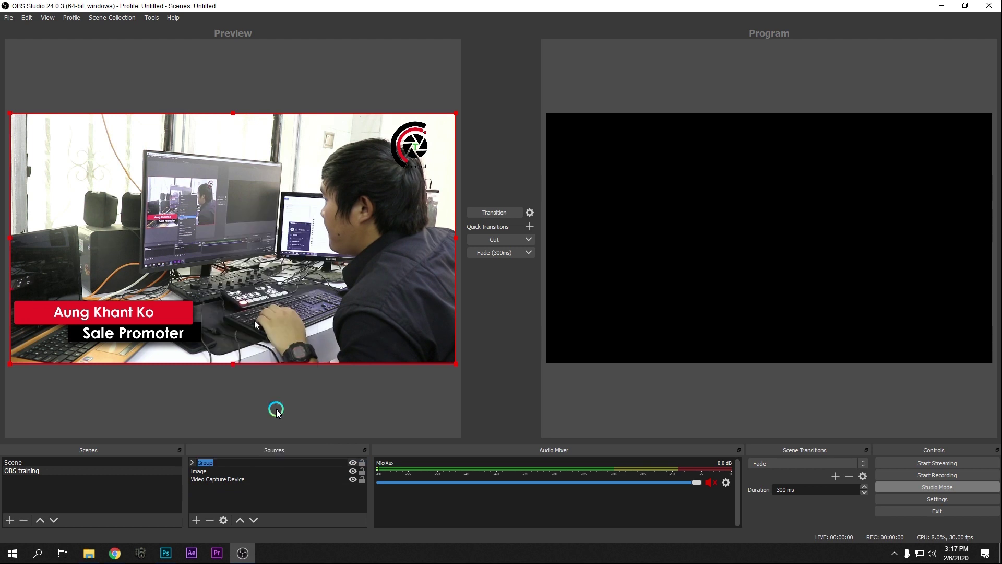
type("ဓာတ်ပုံ")
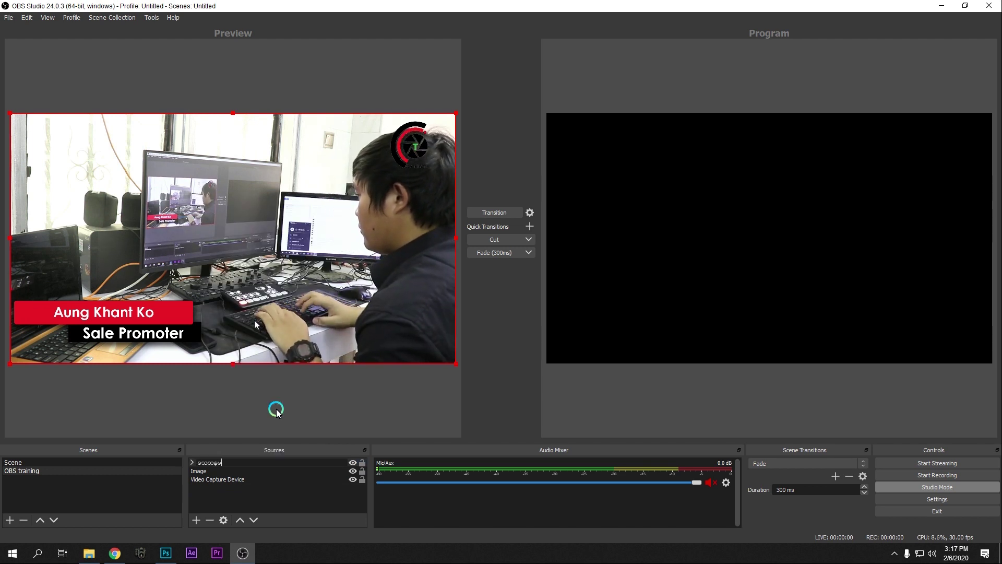
key("BackSpace")
key("BackSpace")
key("ctrl+space")
type("Lower Th")
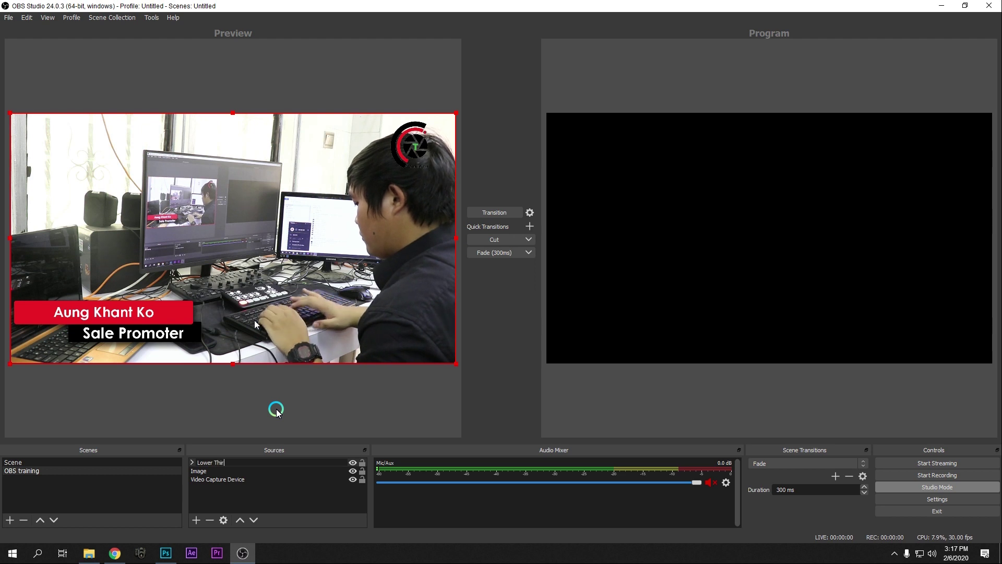
type("ird")
key("Return")
- Rename the CamTech logo image source to 'Logo'
left_click(240, 471)
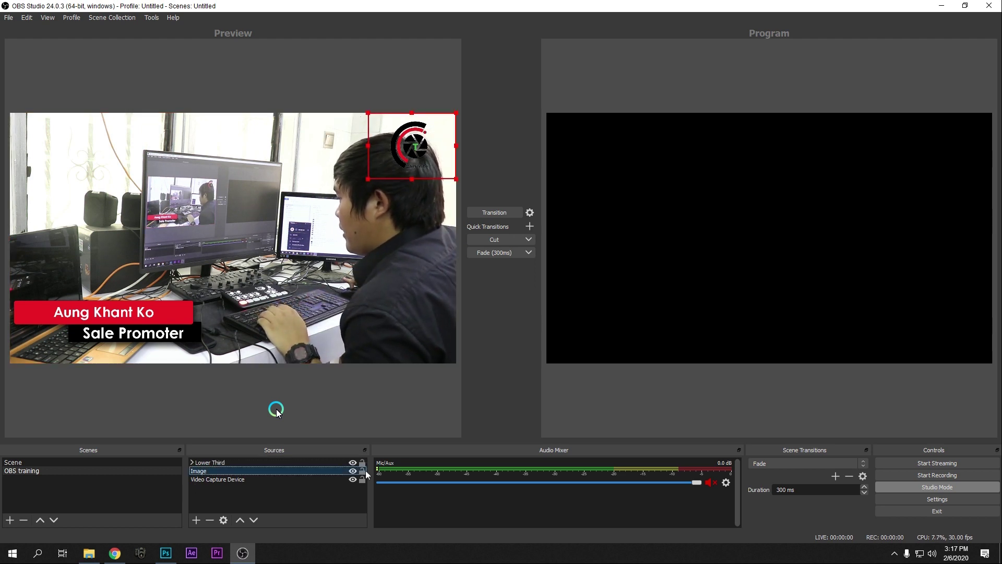
right_click(203, 469)
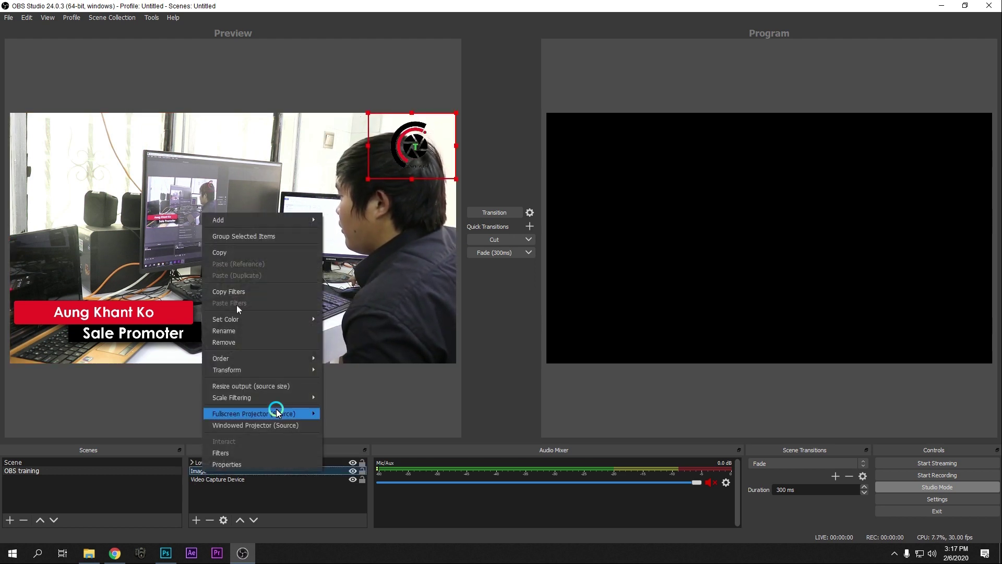
left_click(250, 331)
type("Logo")
key("Return")
left_click(243, 493)
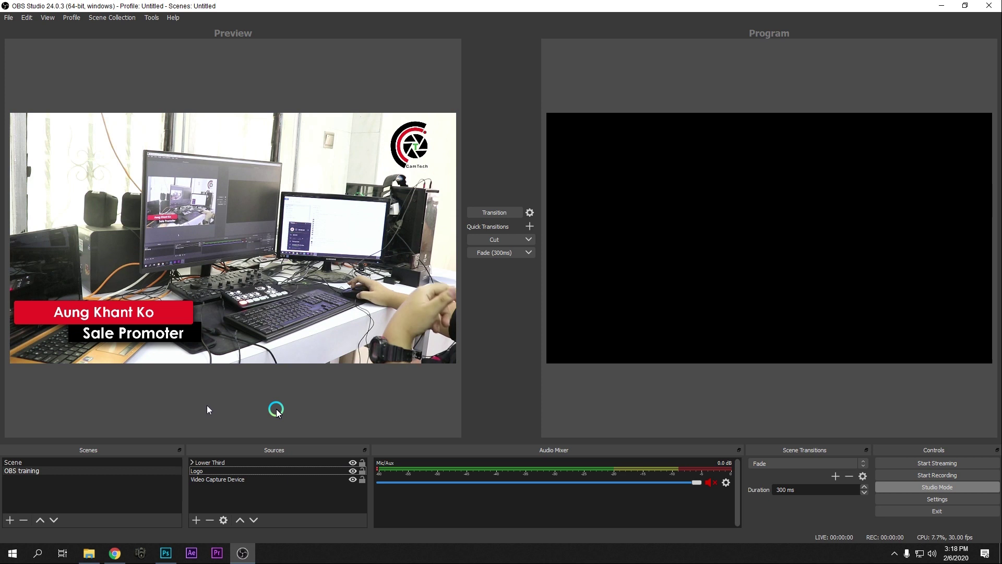
- Create a Text (GDI+) source and enter 'CamTech Live Streaming Solution' as its text
left_click(195, 520)
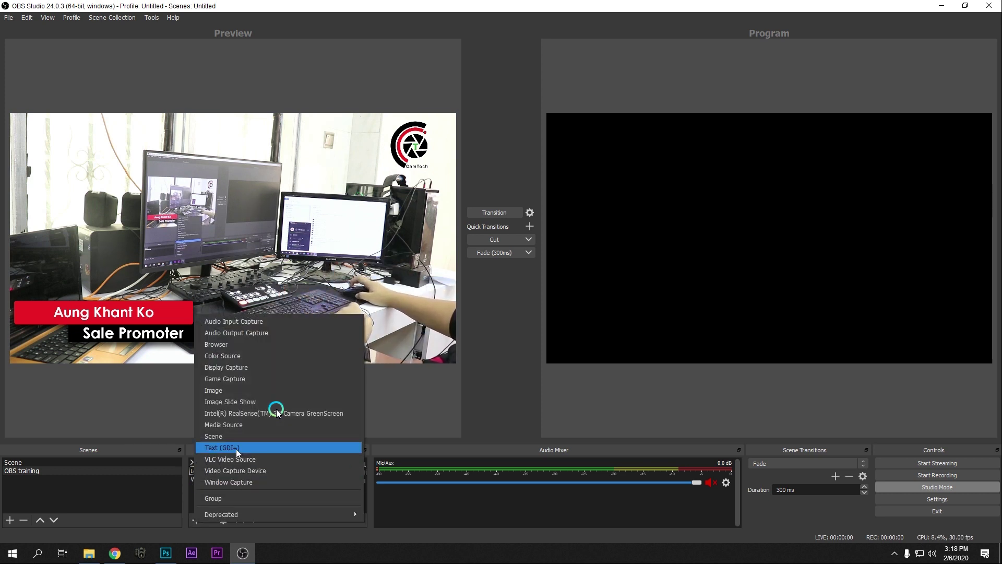
left_click(236, 448)
left_click(535, 349)
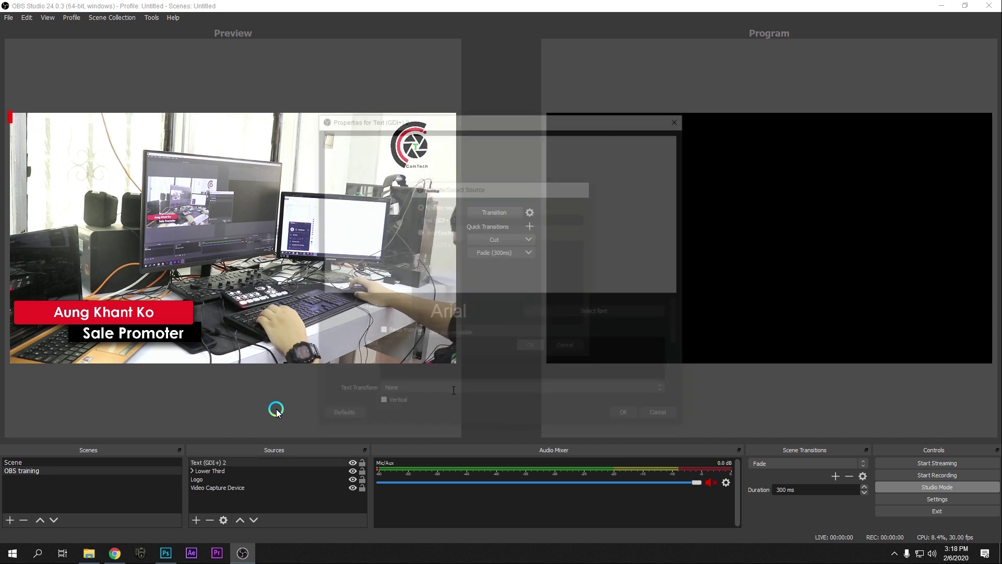
left_click(438, 360)
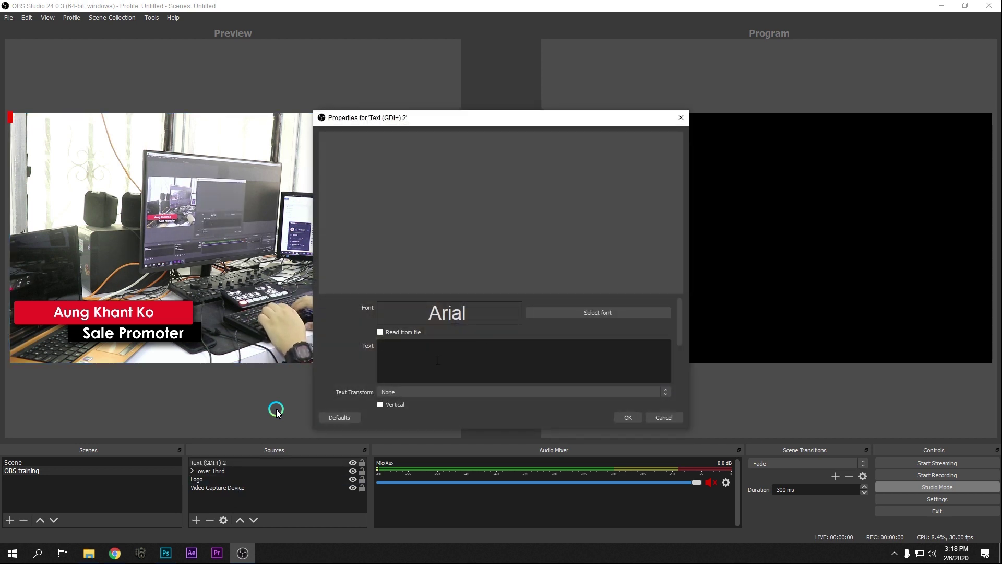
type("Cam")
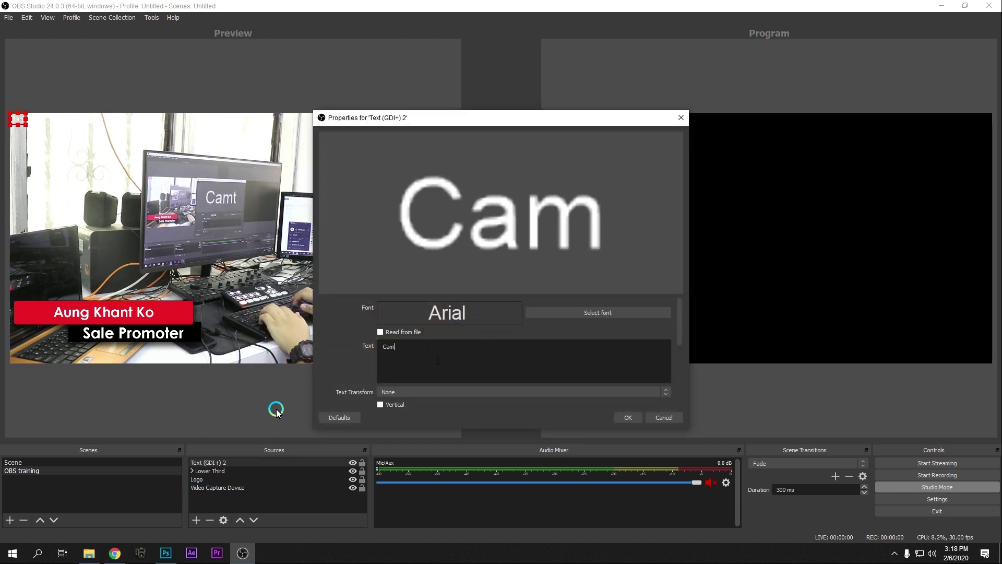
type("Tech L")
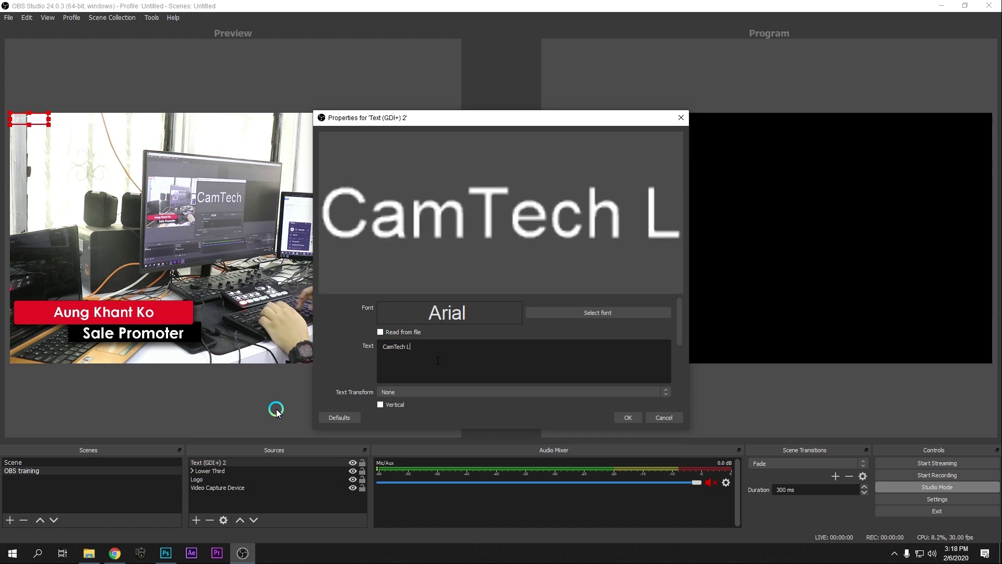
type("ive Stre")
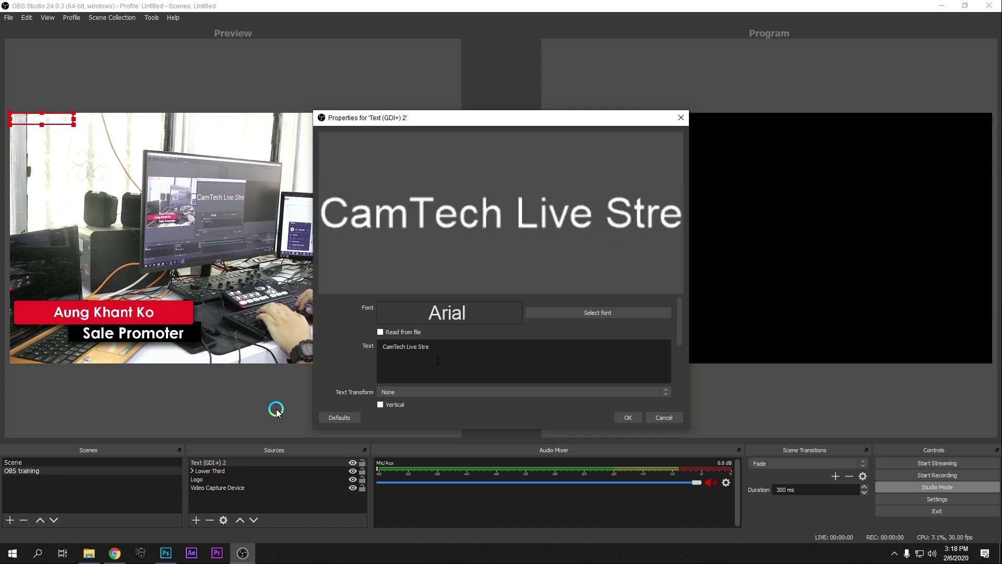
type("aming S")
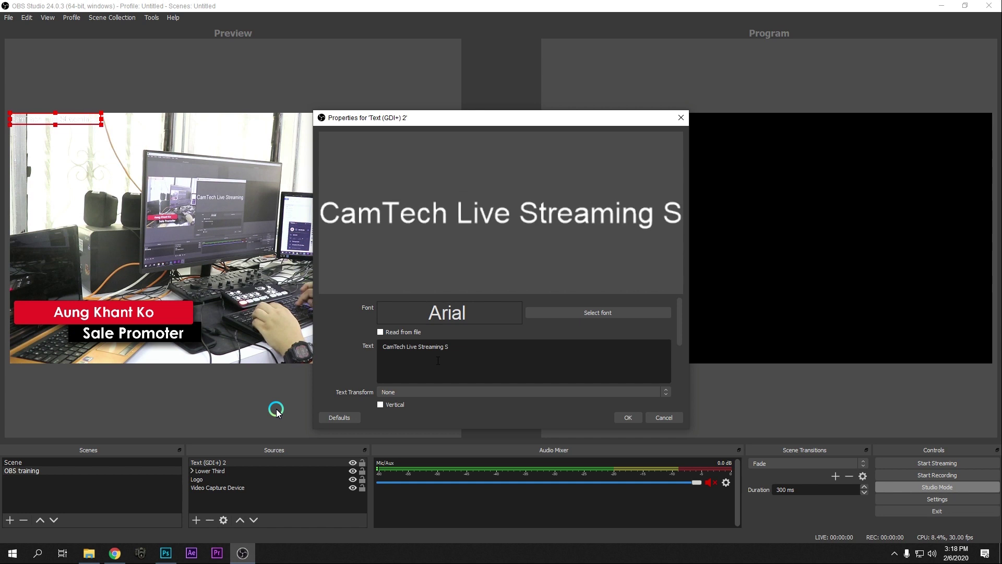
type("olution")
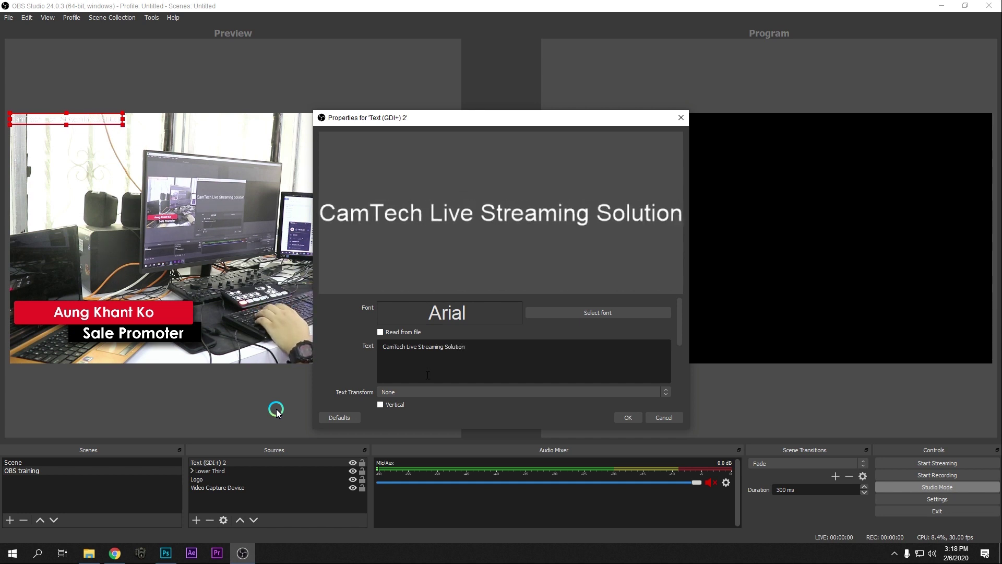
- Set the title text's font to Century Gothic Regular
left_click(597, 312)
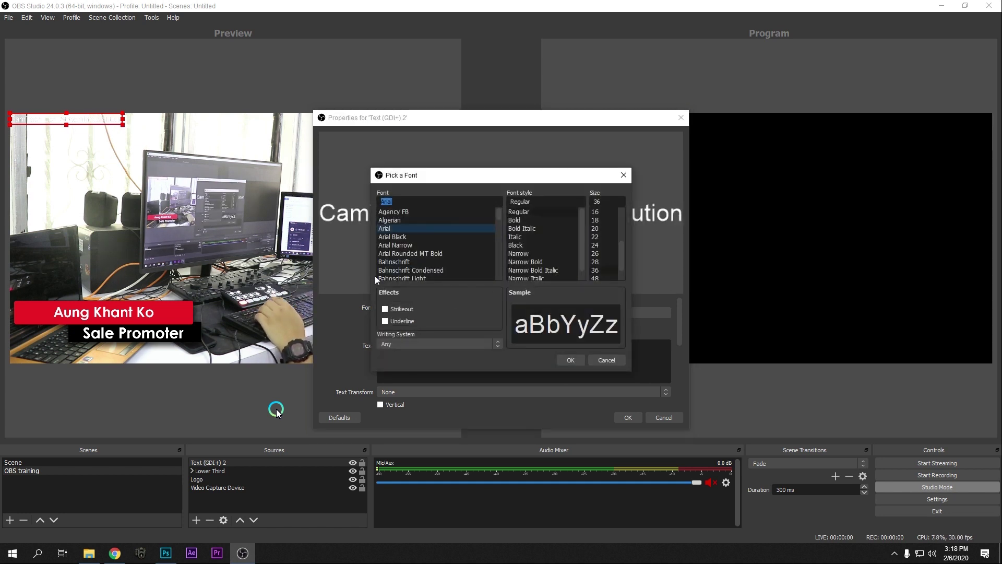
scroll(438, 236, "down", 15)
scroll(439, 238, "down", 15)
scroll(430, 259, "up", 20)
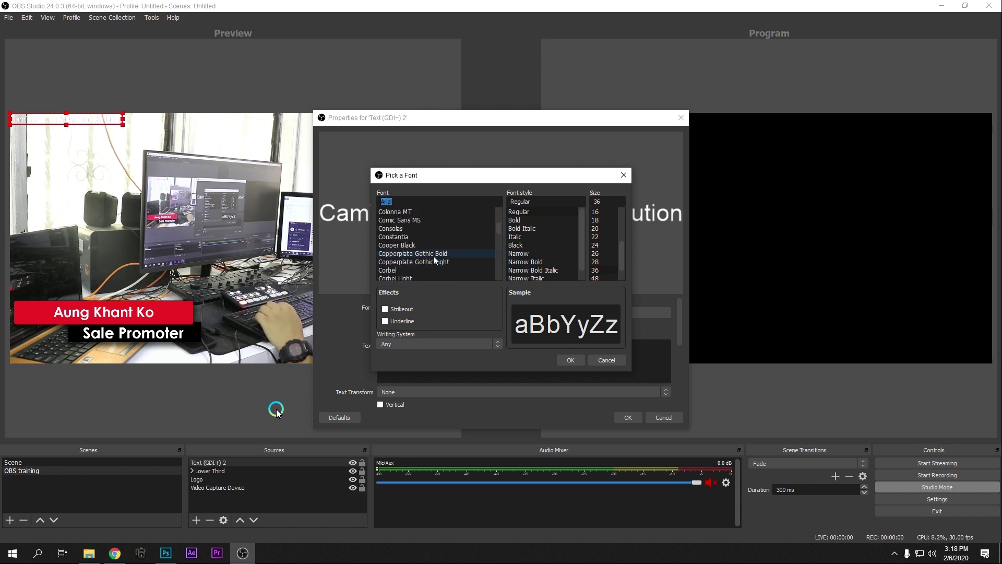
scroll(417, 246, "up", 6)
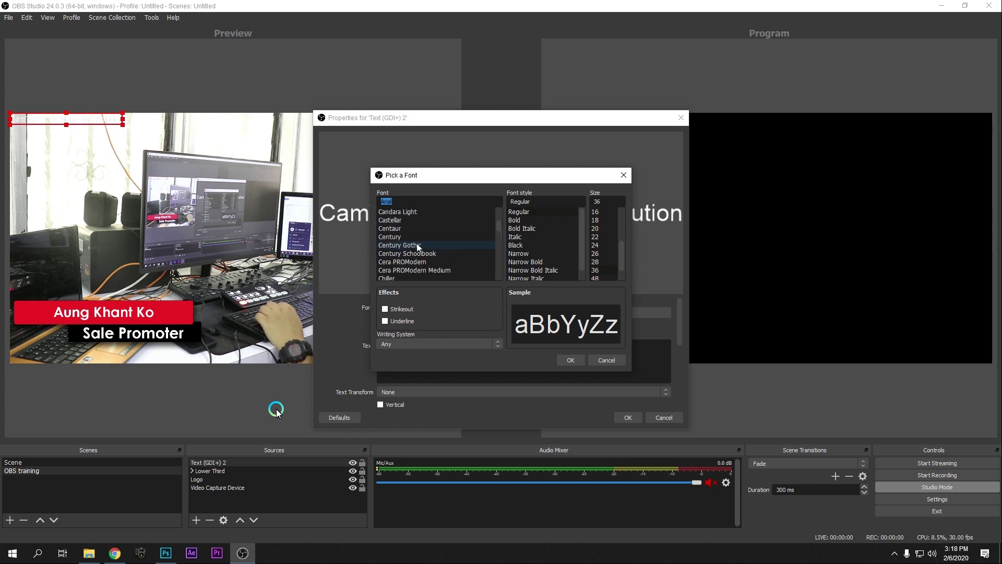
scroll(417, 243, "down", 6)
left_click(412, 270)
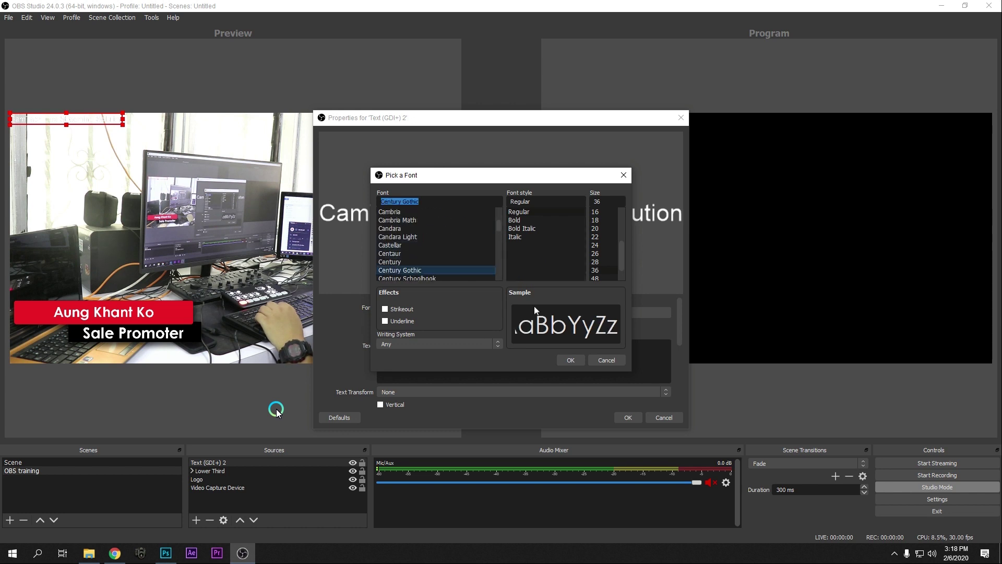
left_click(569, 360)
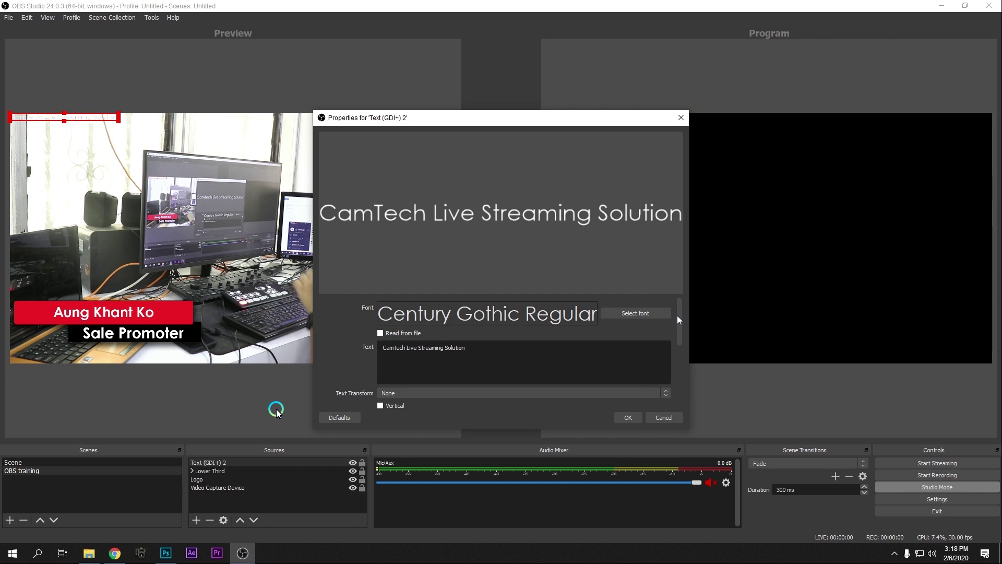
left_click_drag(678, 313, 665, 355)
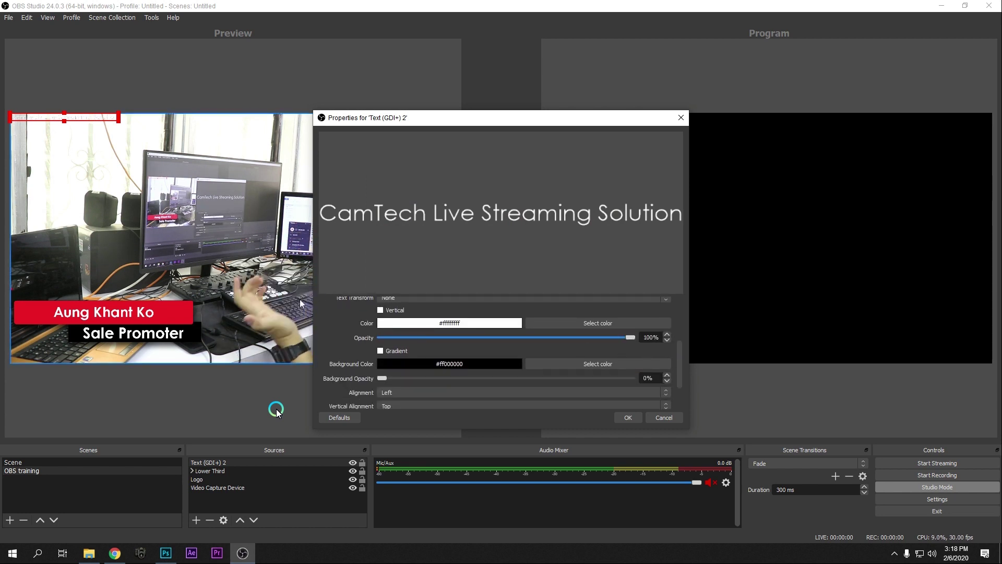
- Apply the text settings, then enlarge the title and place it along the top
left_click(628, 418)
left_click_drag(80, 116, 477, 258)
left_click_drag(327, 251, 303, 143)
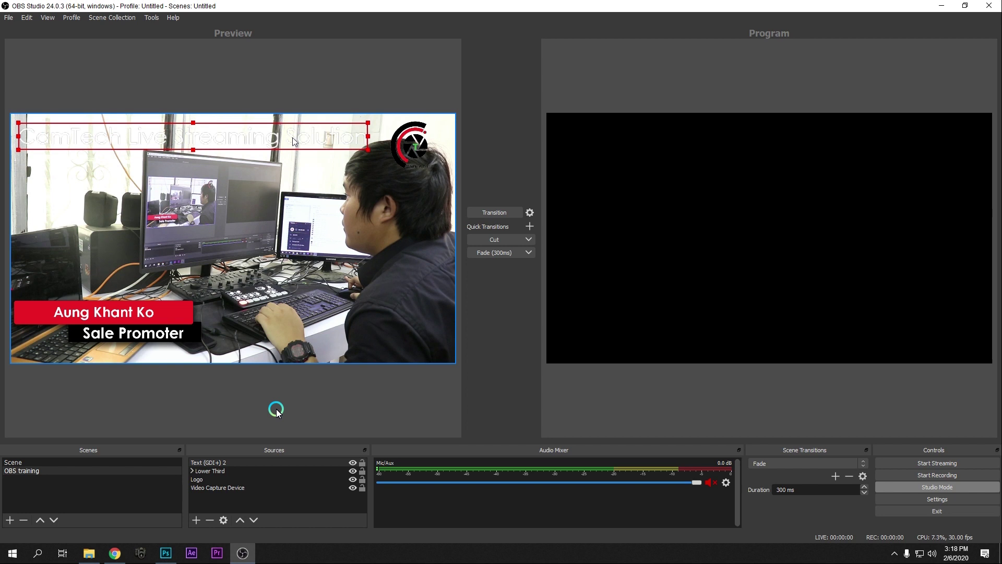
- Set the title's background opacity to 100% and its background colour to red
double_click(209, 463)
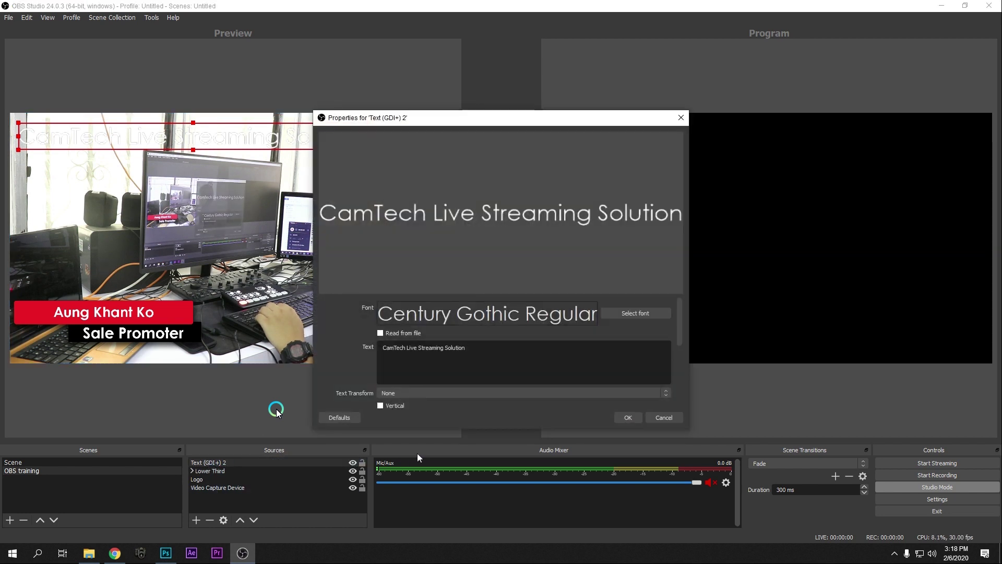
left_click_drag(681, 328, 678, 397)
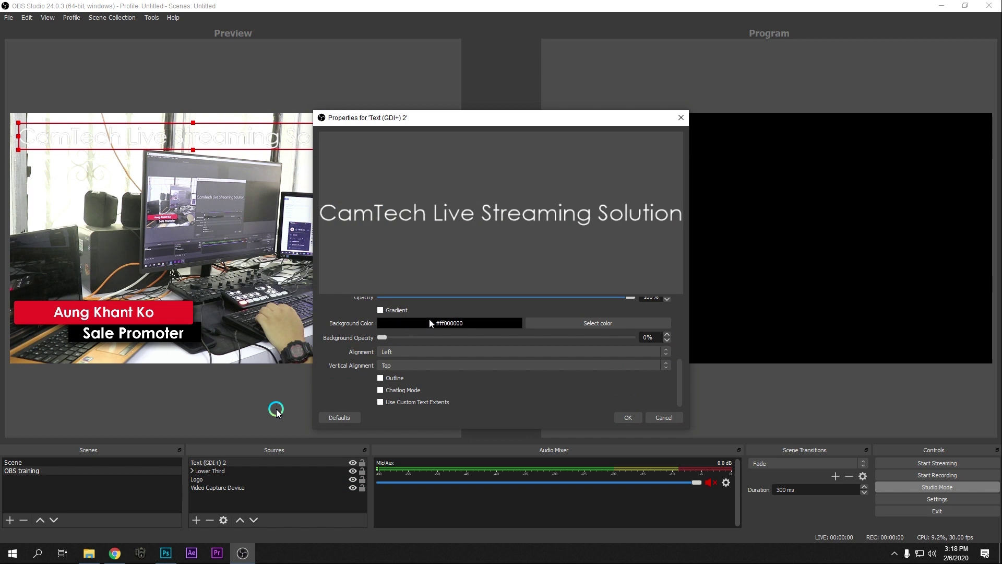
left_click_drag(383, 337, 626, 347)
left_click(611, 325)
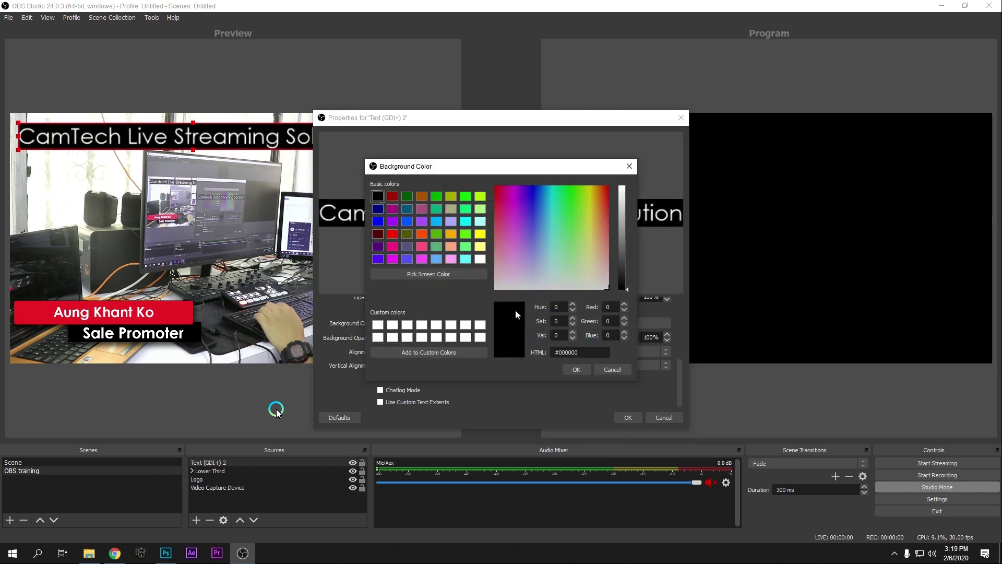
left_click(392, 234)
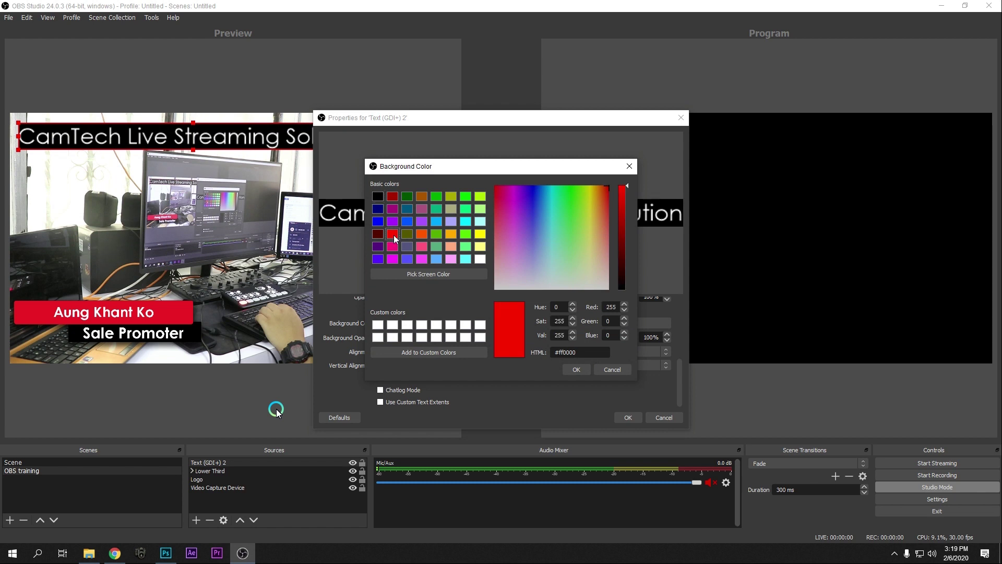
left_click(585, 369)
left_click(626, 417)
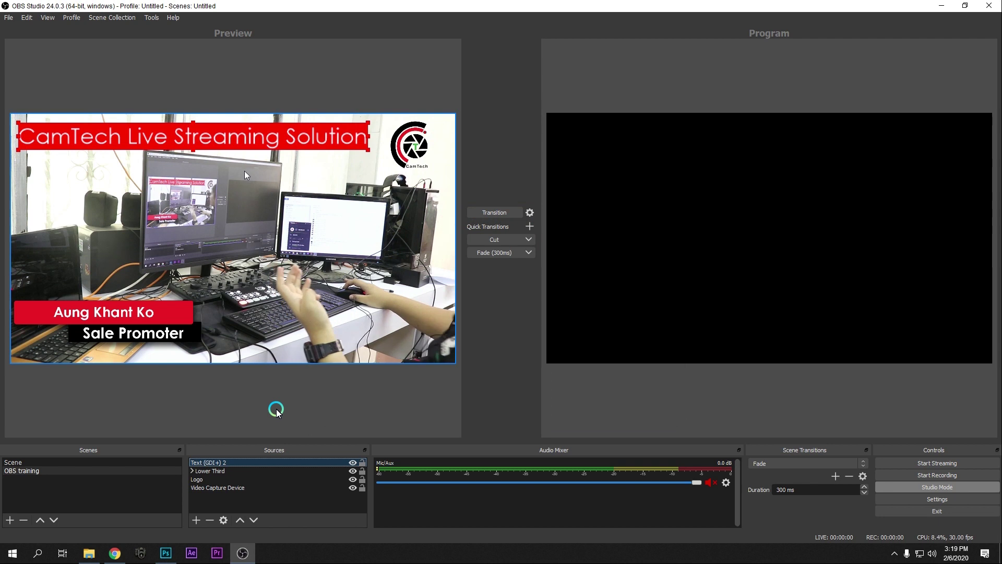
left_click(101, 139)
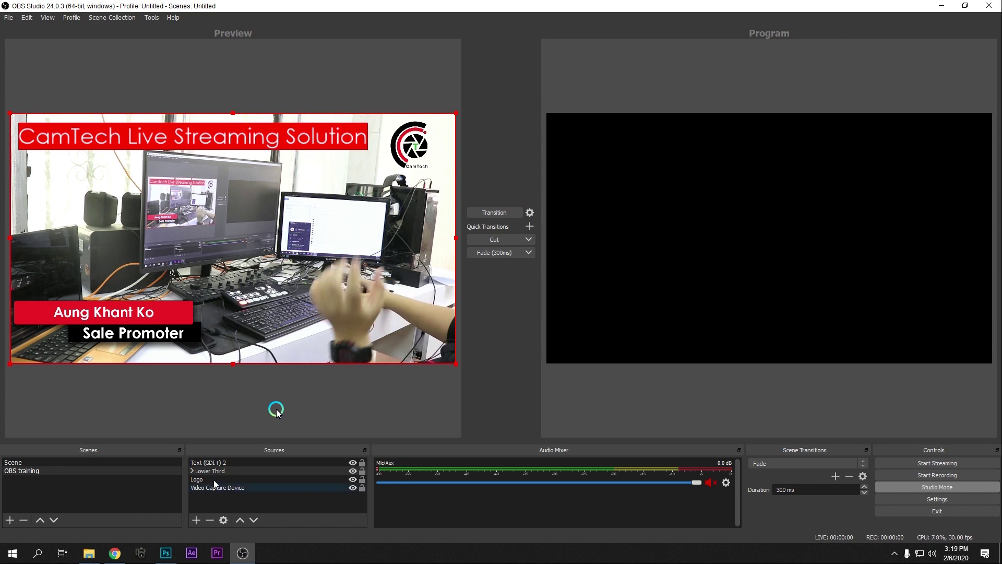
- Add a Scroll filter to the CamTech title text with horizontal speed 36
left_click(207, 463)
right_click(207, 463)
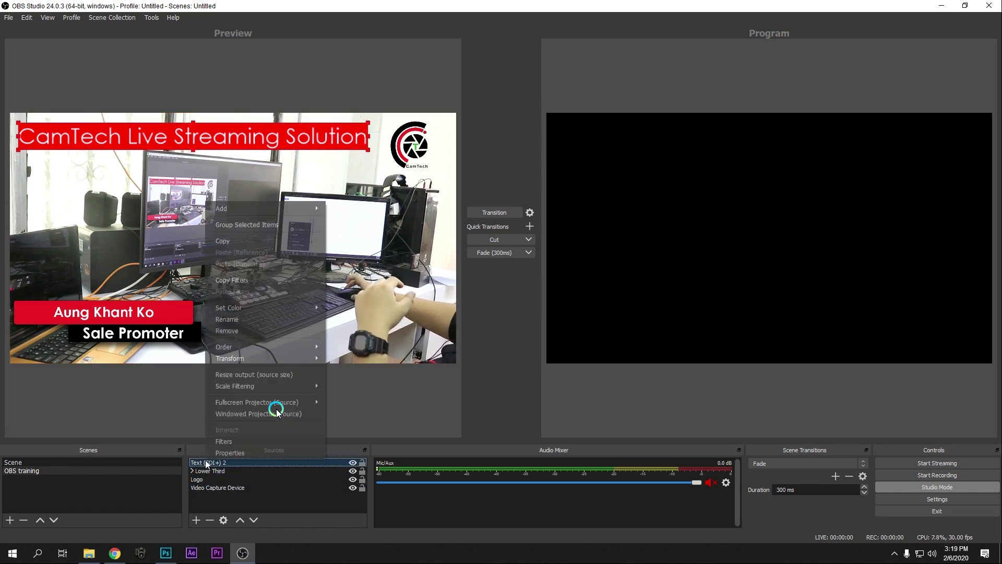
left_click(230, 439)
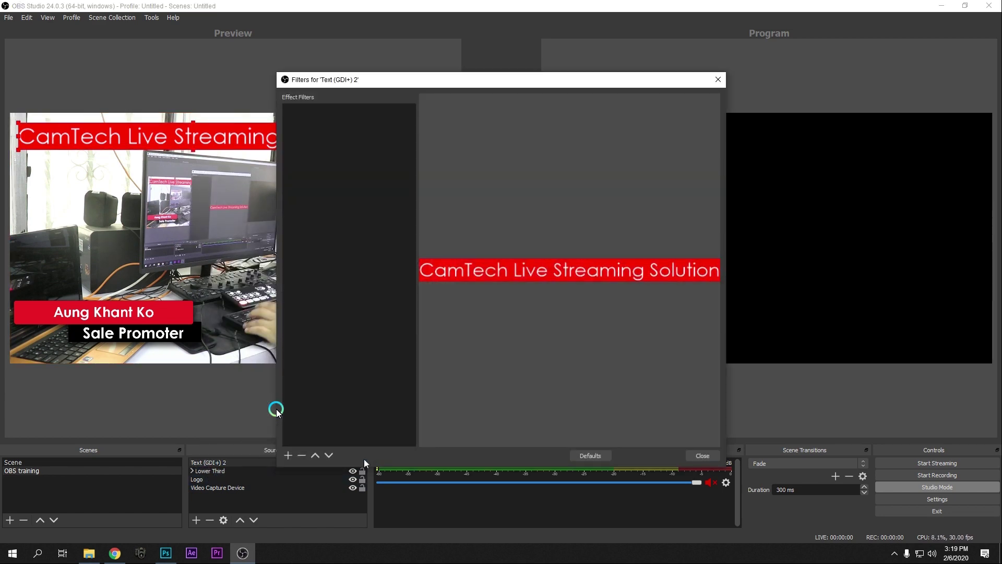
left_click(288, 456)
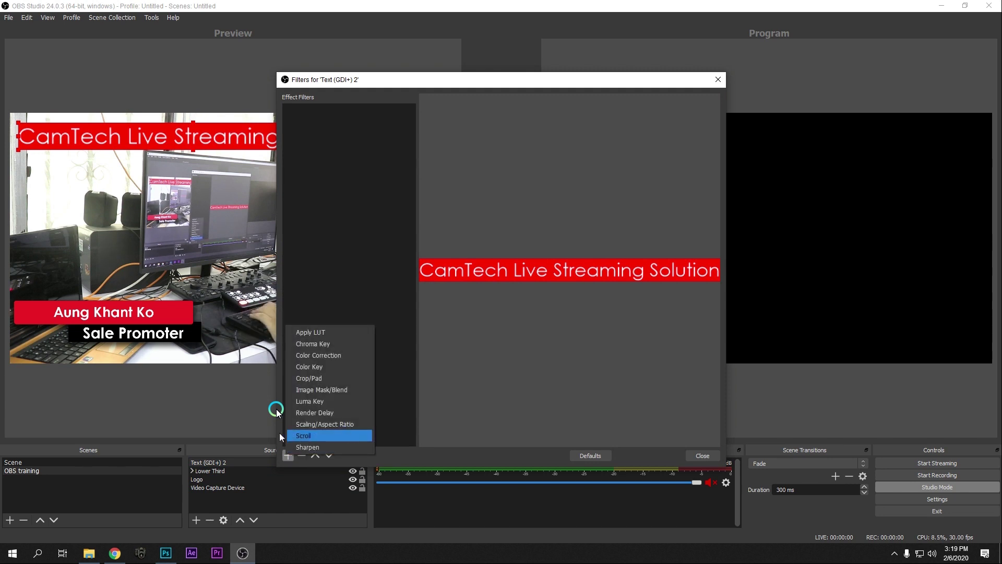
left_click(312, 436)
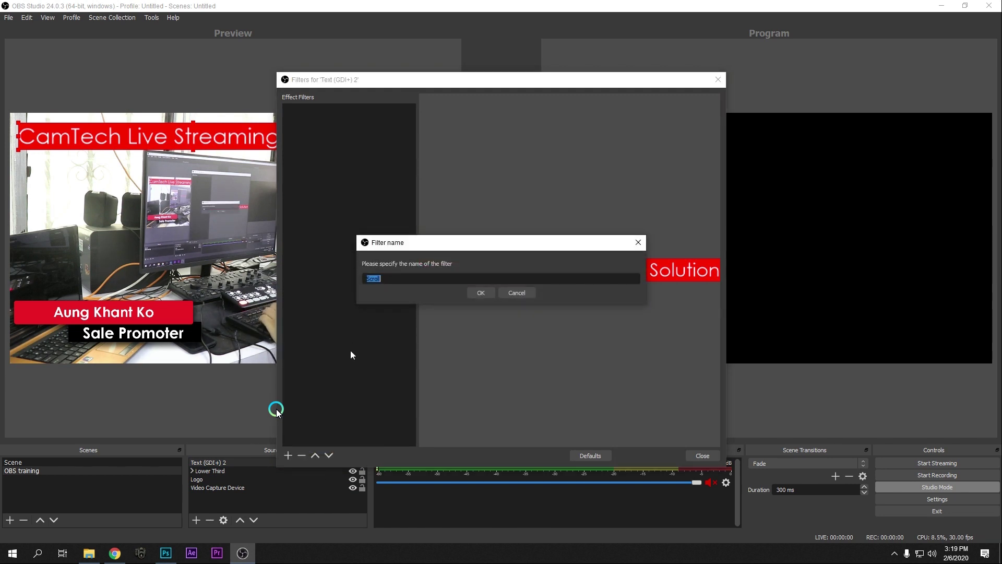
left_click(473, 294)
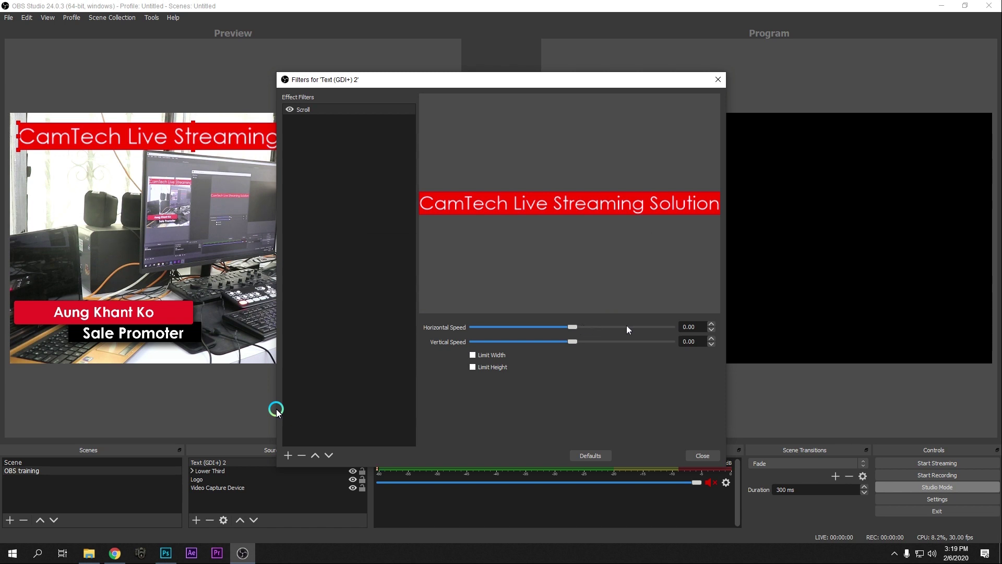
left_click_drag(575, 327, 655, 327)
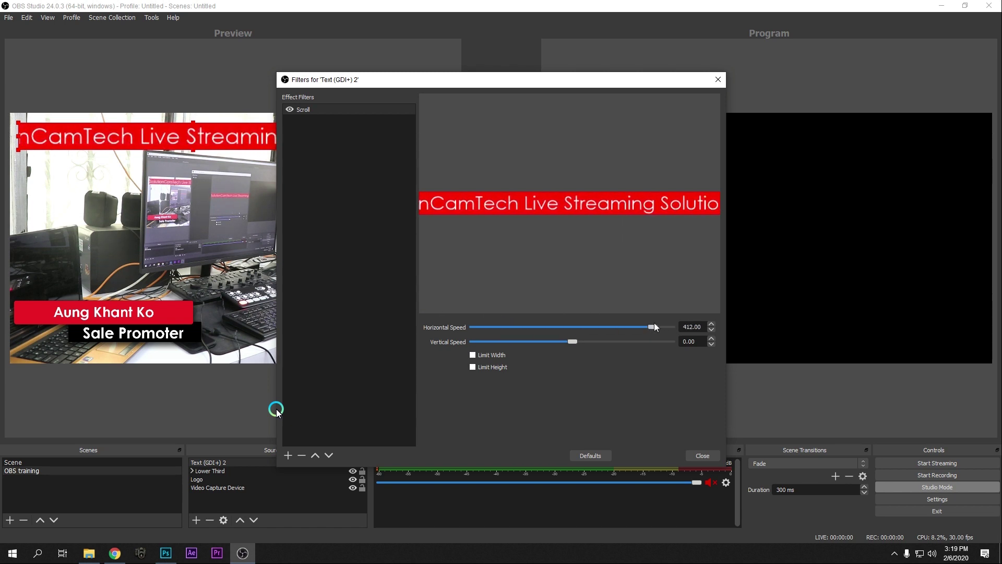
left_click_drag(651, 327, 578, 331)
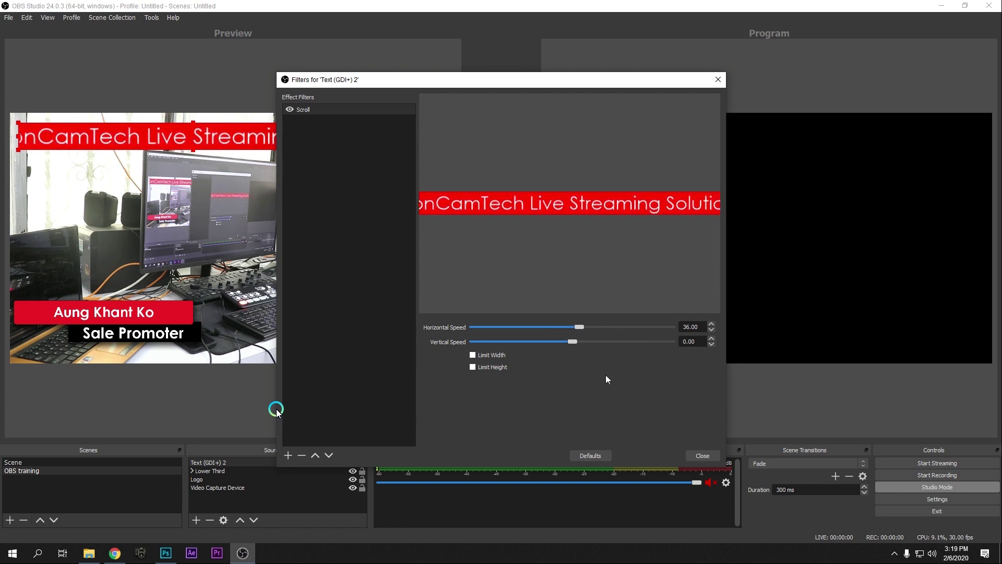
left_click(703, 455)
- Select the Video Capture Device source in the Sources list
left_click(245, 228)
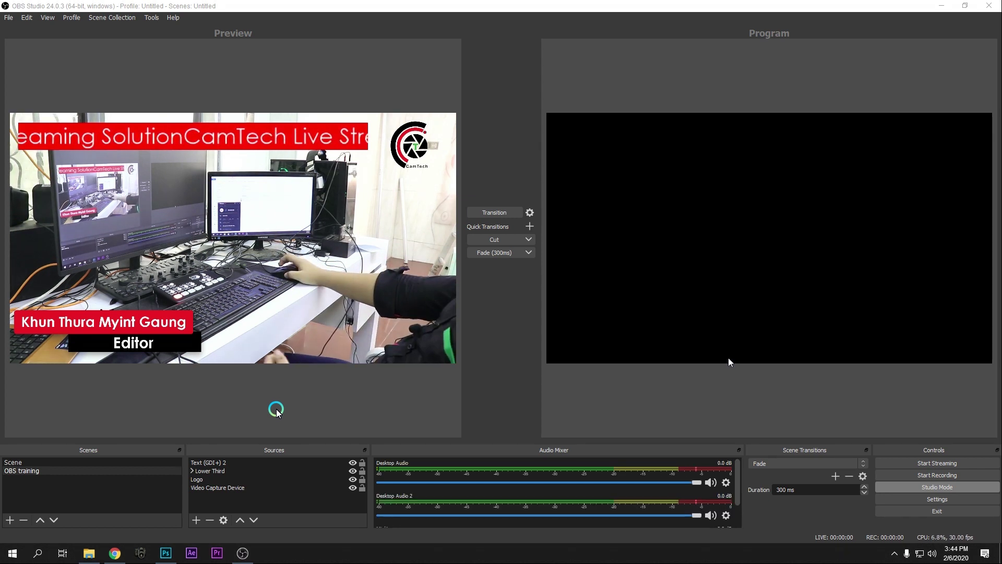
- Disable Desktop Audio and Desktop Audio 2 in the Audio settings
left_click(943, 497)
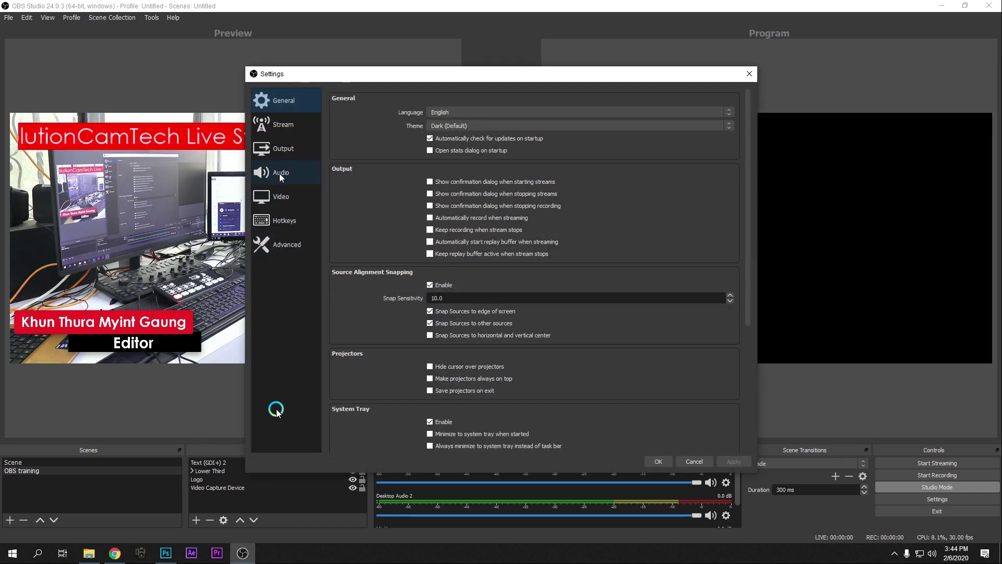
left_click(280, 173)
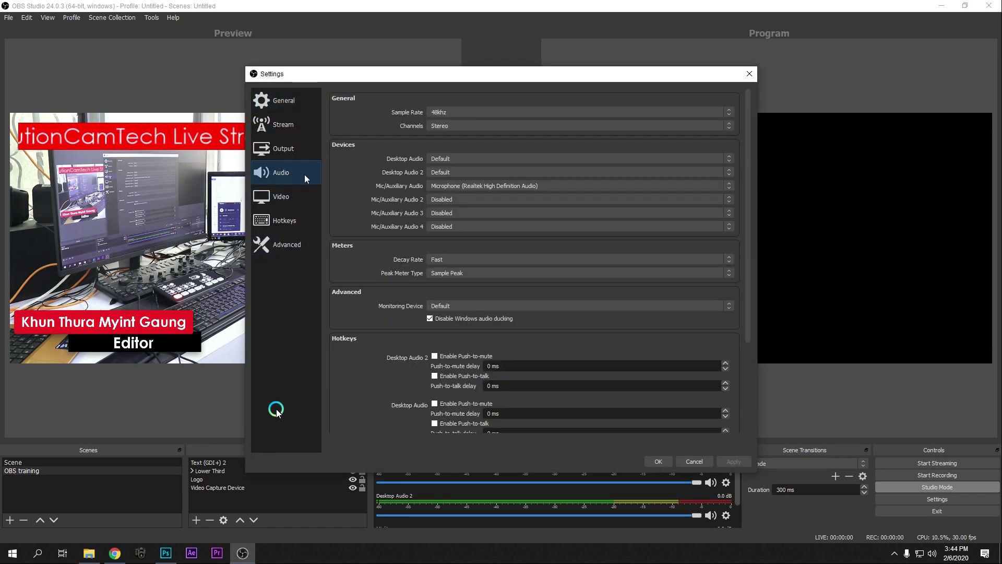
left_click(449, 158)
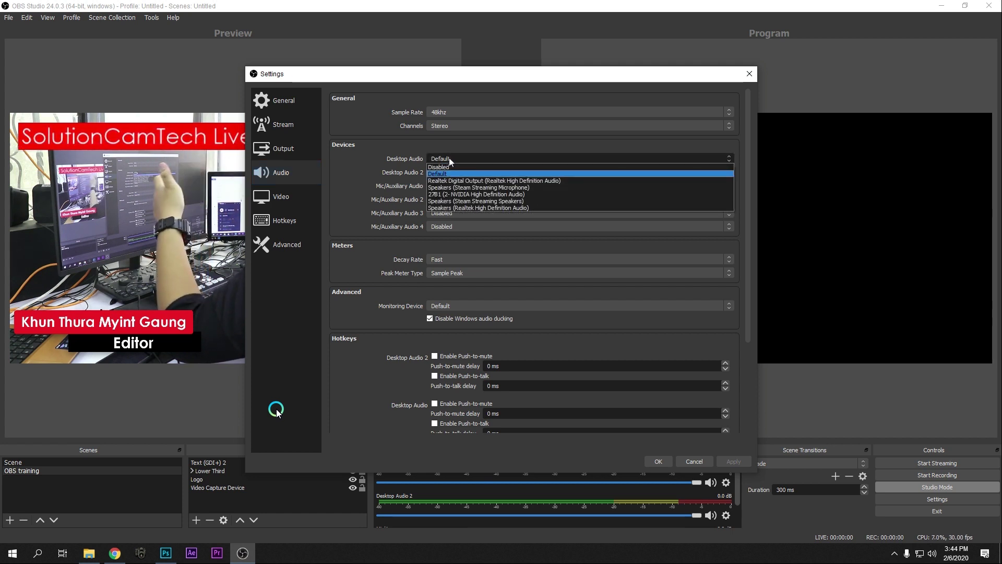
left_click(439, 165)
left_click(450, 171)
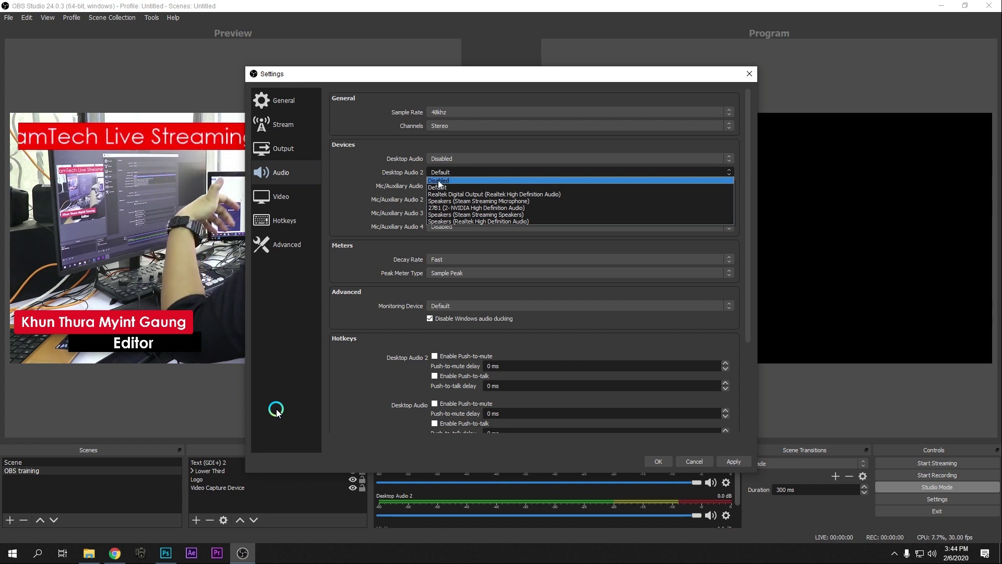
left_click(438, 180)
- Keep Realtek as Mic/Auxiliary Audio, trying it on Mic/Aux 2 then disabling it
left_click(469, 185)
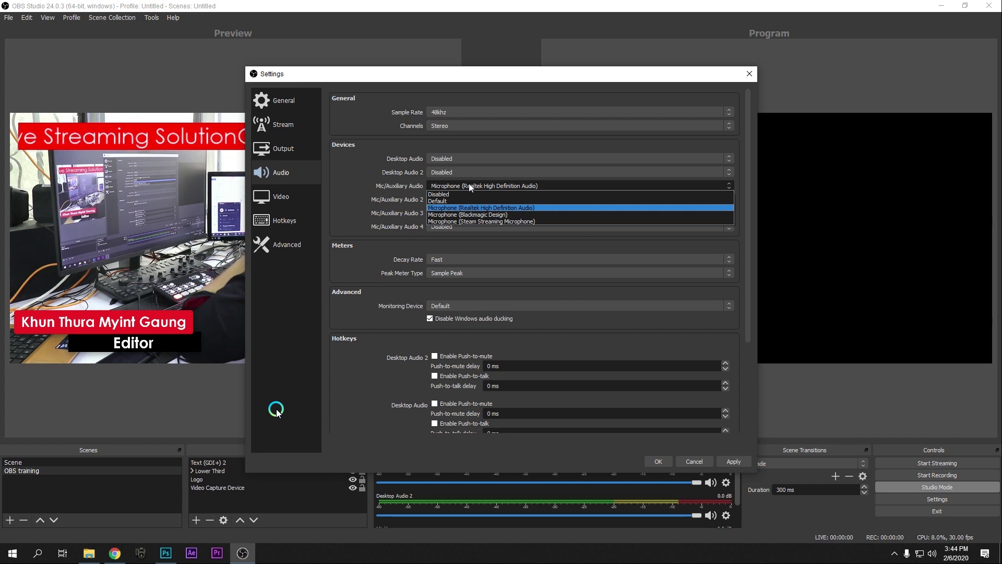
left_click(457, 208)
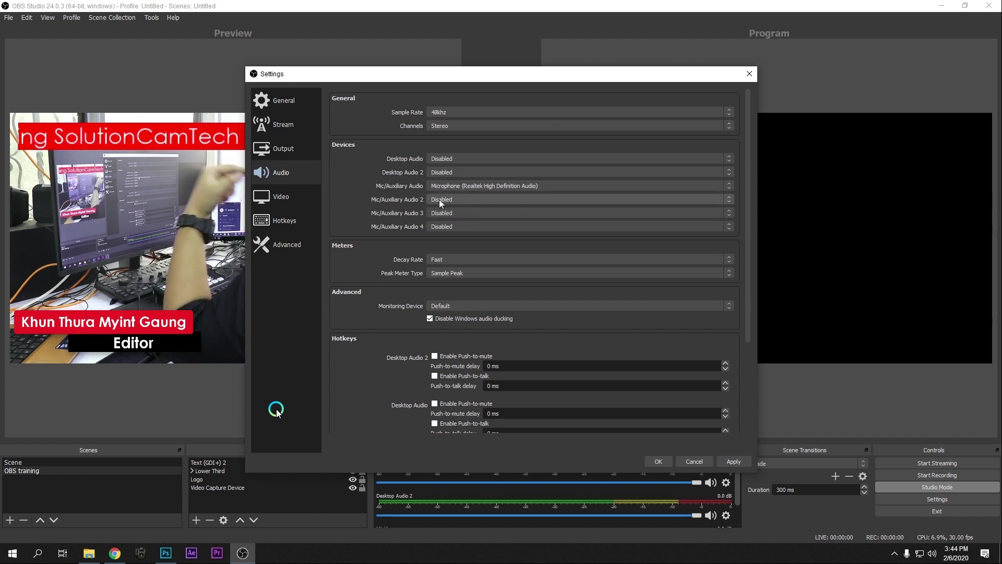
left_click(445, 199)
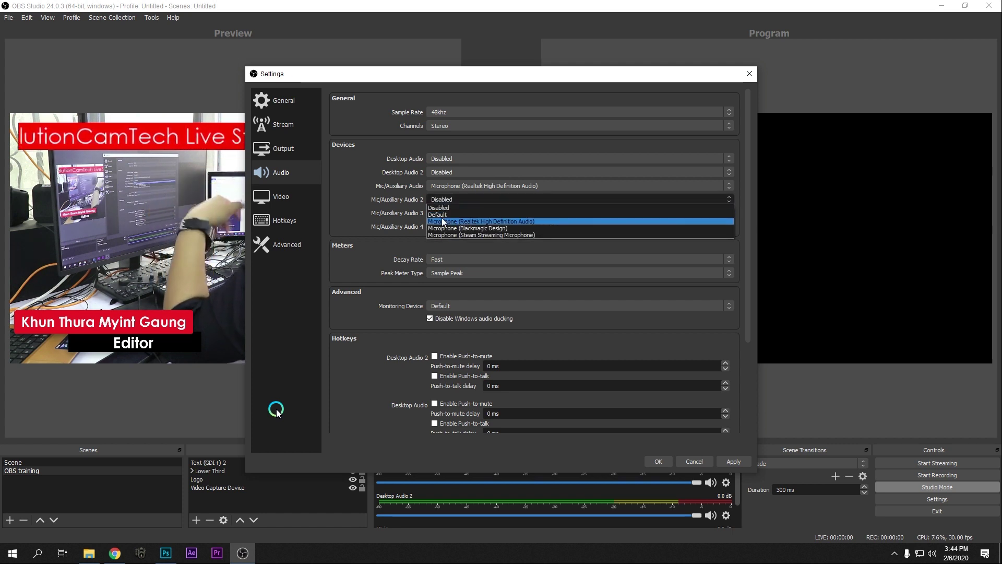
left_click(442, 223)
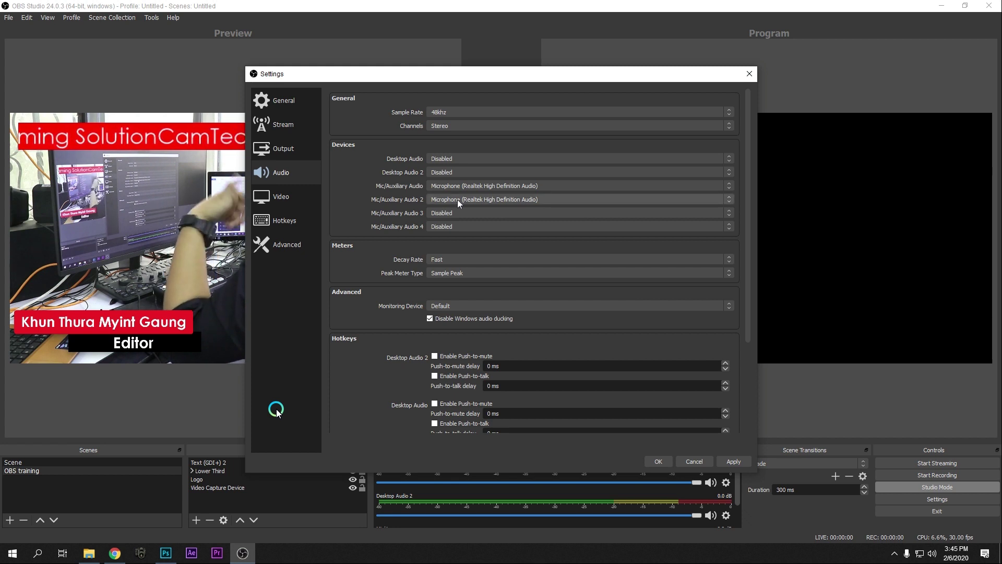
left_click(457, 199)
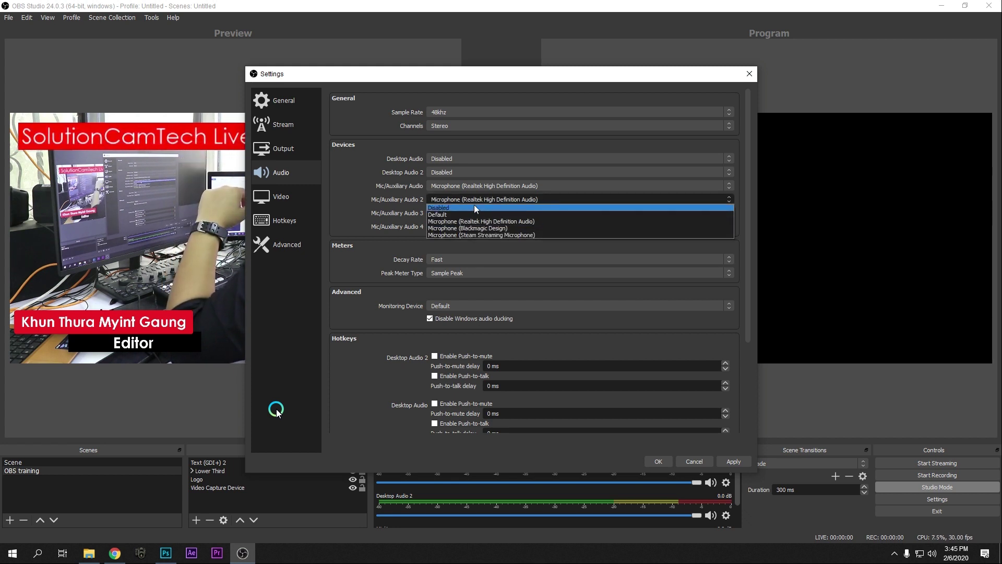
left_click(469, 208)
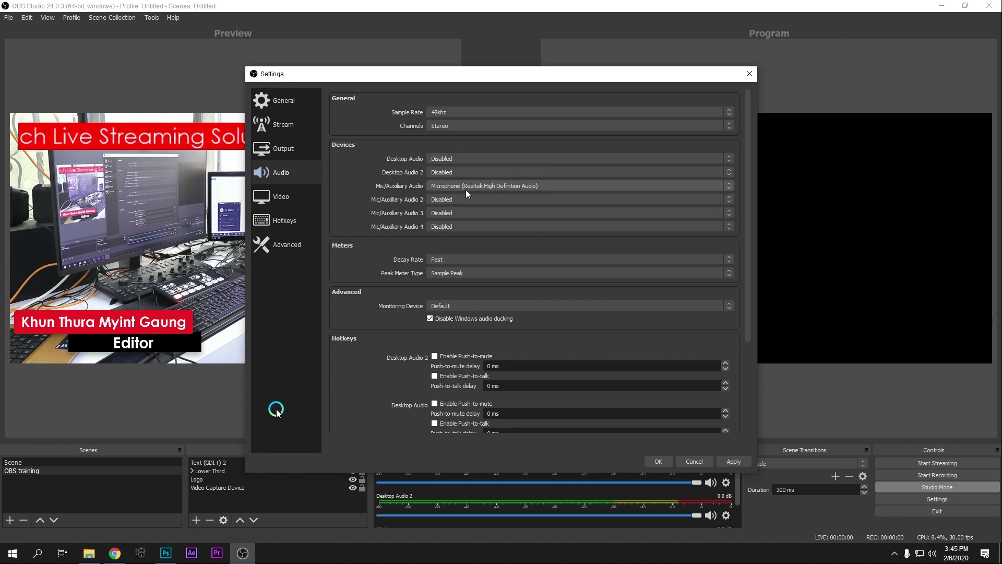
- Set Mic/Auxiliary Audio 2 to the Realtek microphone and save the audio settings
left_click(450, 187)
left_click(456, 184)
left_click(456, 183)
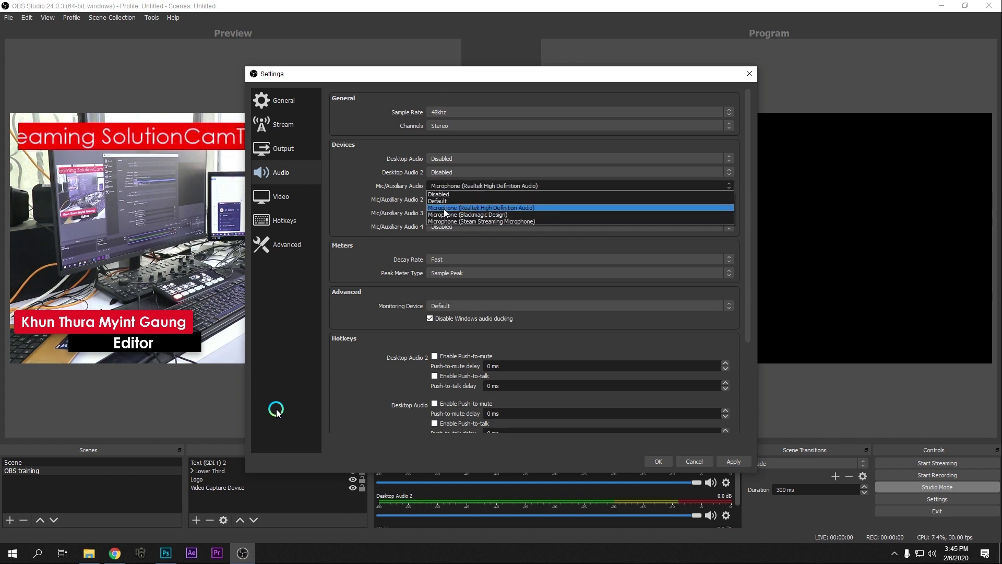
left_click(443, 209)
left_click(444, 226)
left_click(444, 226)
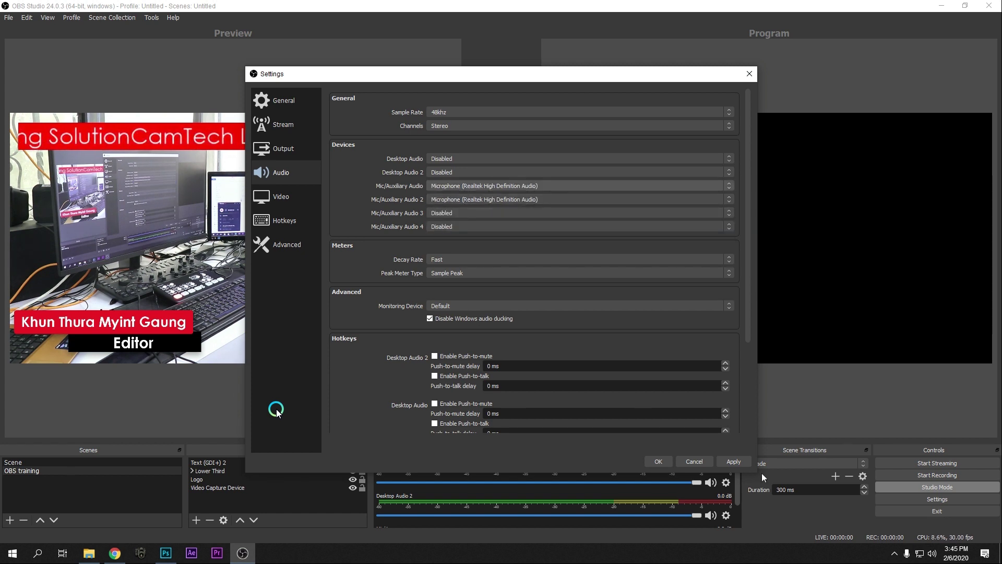
left_click(658, 462)
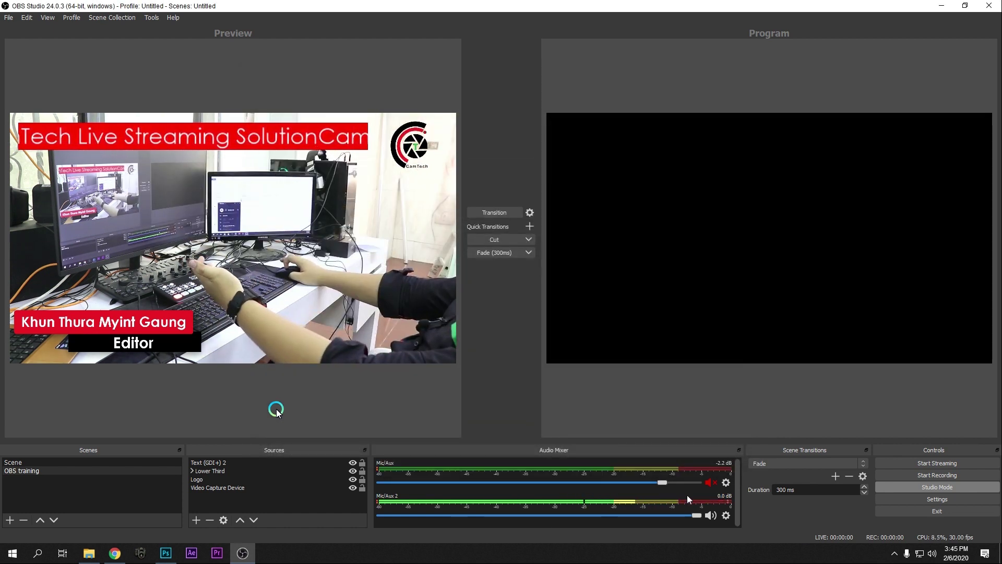
- Mute Mic/Aux 2 and unmute Mic/Aux in the Audio Mixer
left_click(710, 516)
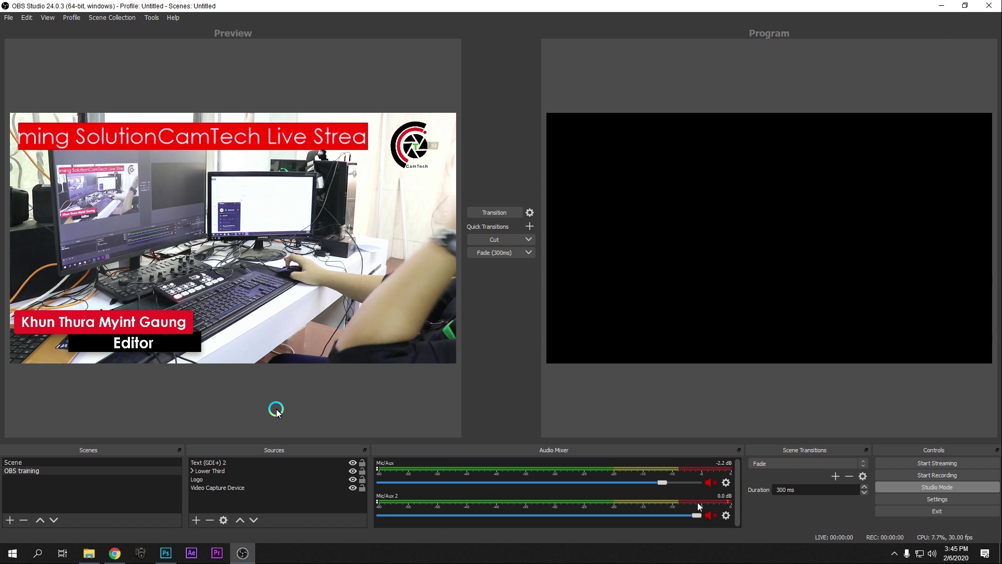
left_click(712, 483)
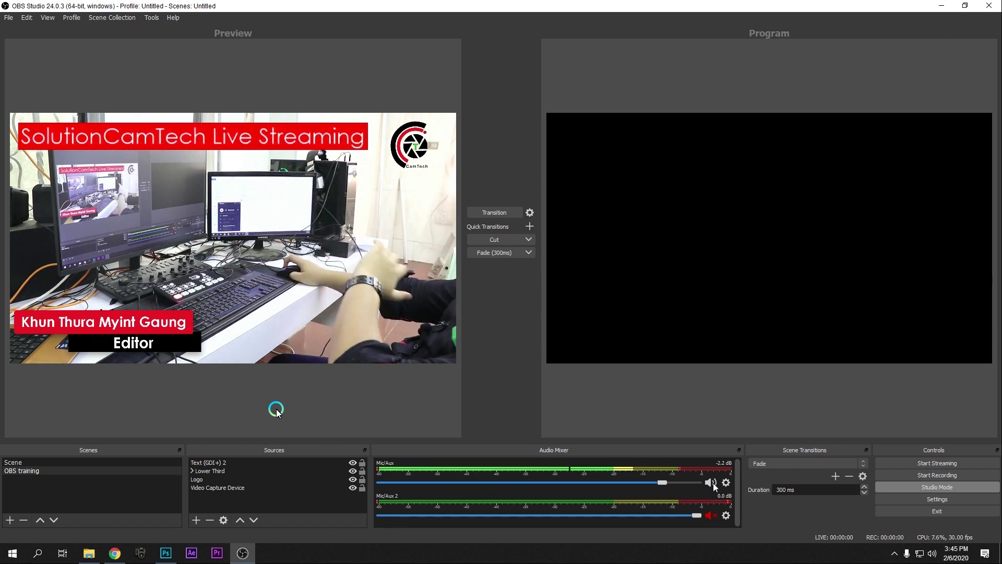
left_click(713, 482)
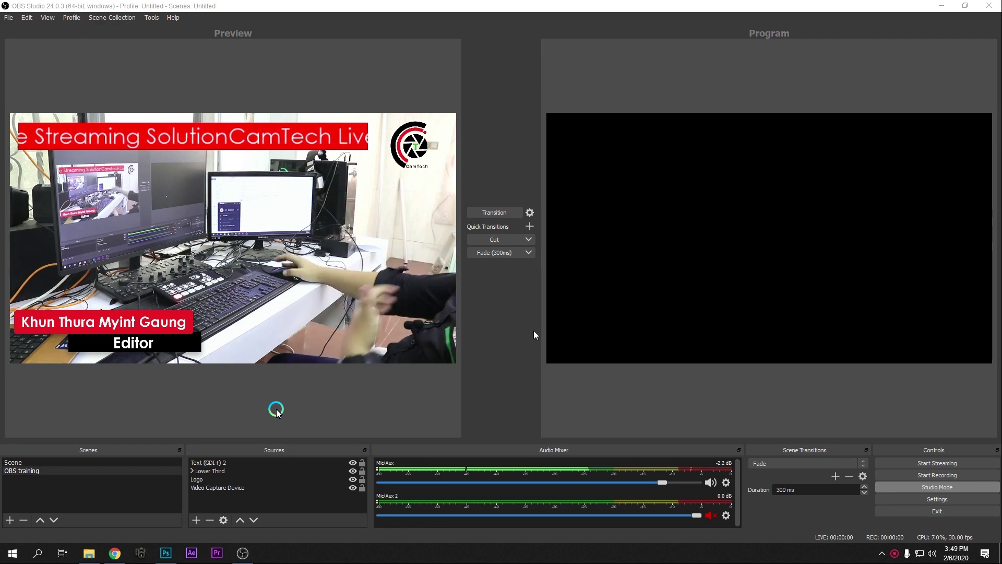
- View the Output settings page and close Settings without changes
left_click(936, 499)
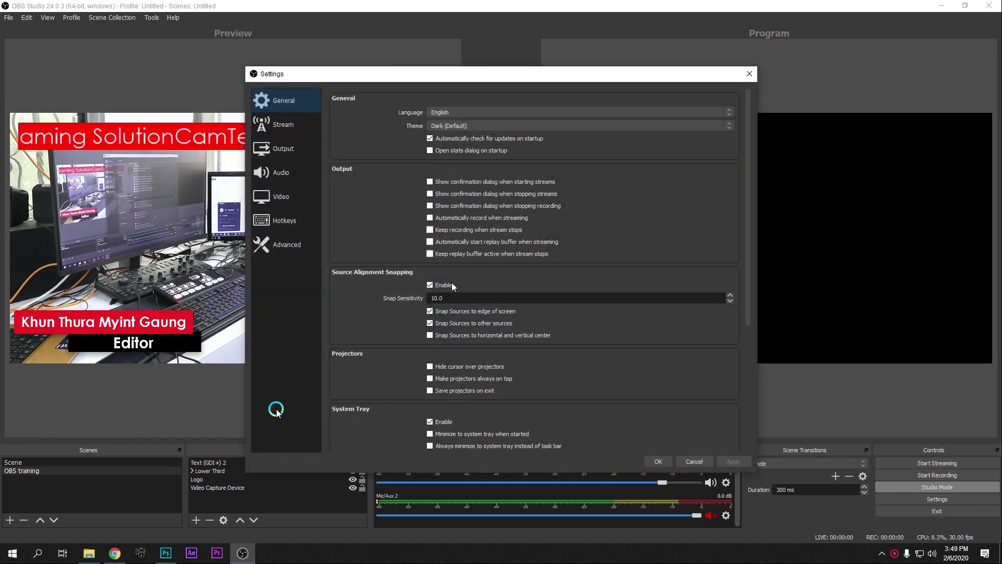
left_click(274, 149)
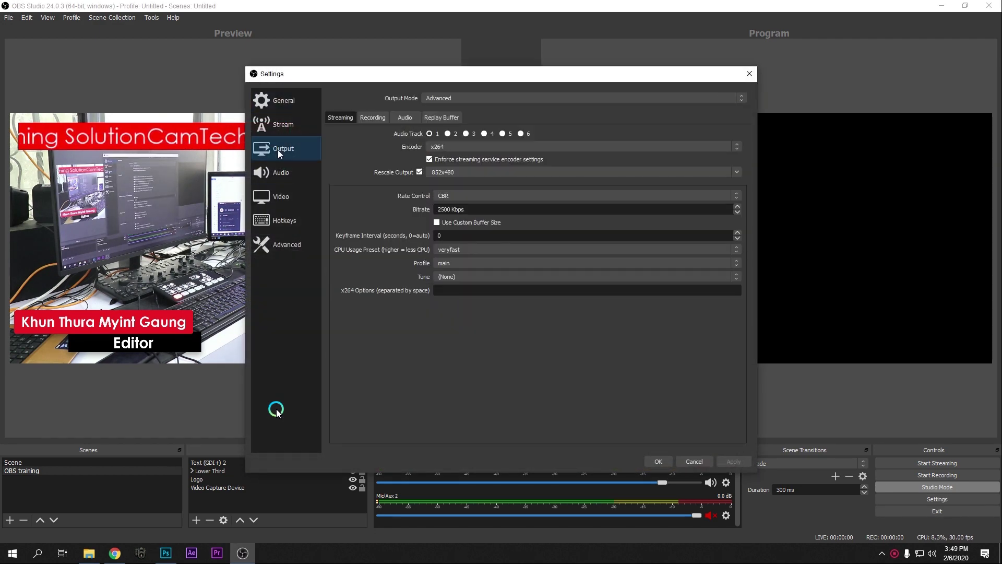
left_click(750, 75)
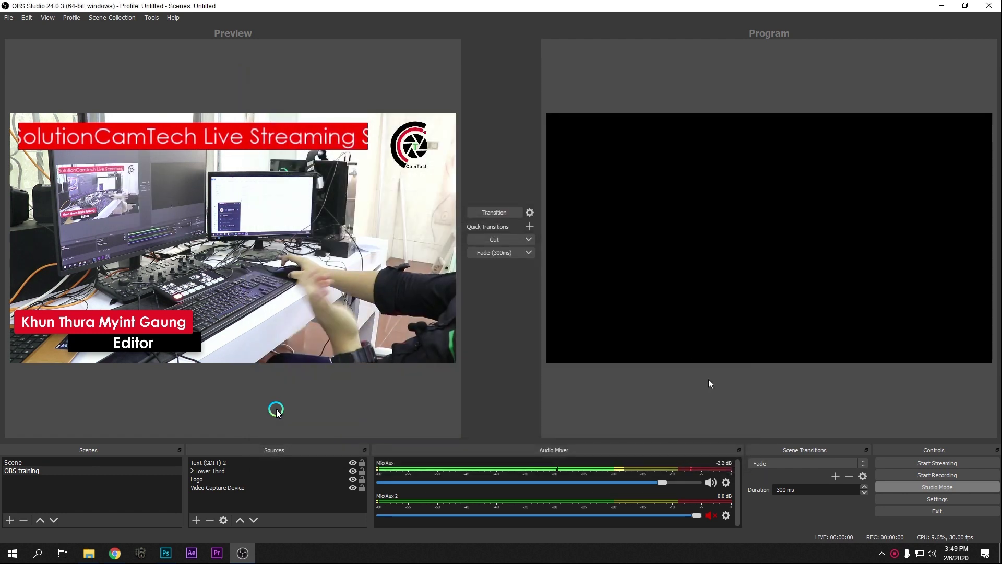
- Add a Noise Suppression filter to the Mic/Aux microphone, keeping its default name
right_click(582, 473)
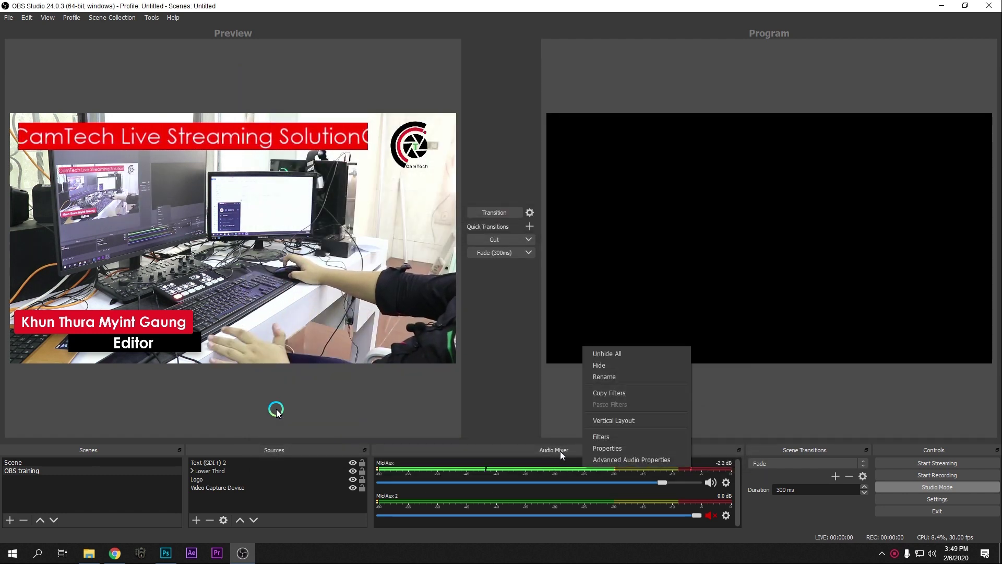
left_click(599, 436)
left_click(288, 455)
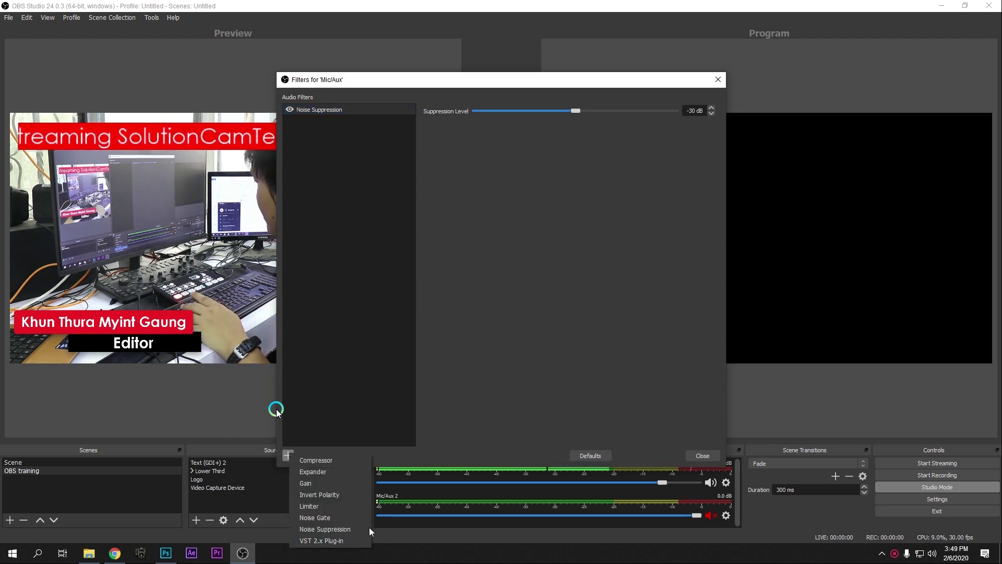
left_click(325, 528)
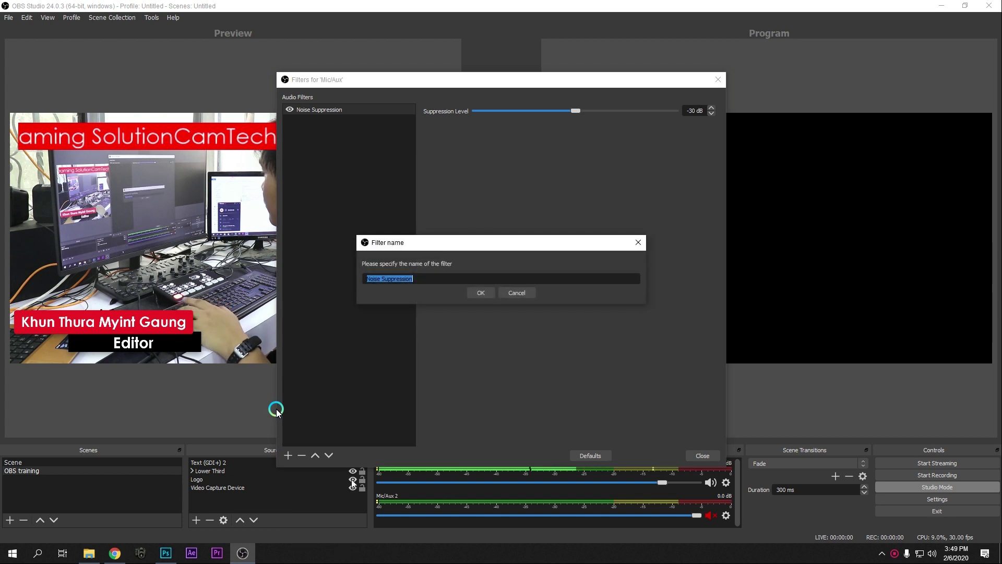
left_click(469, 288)
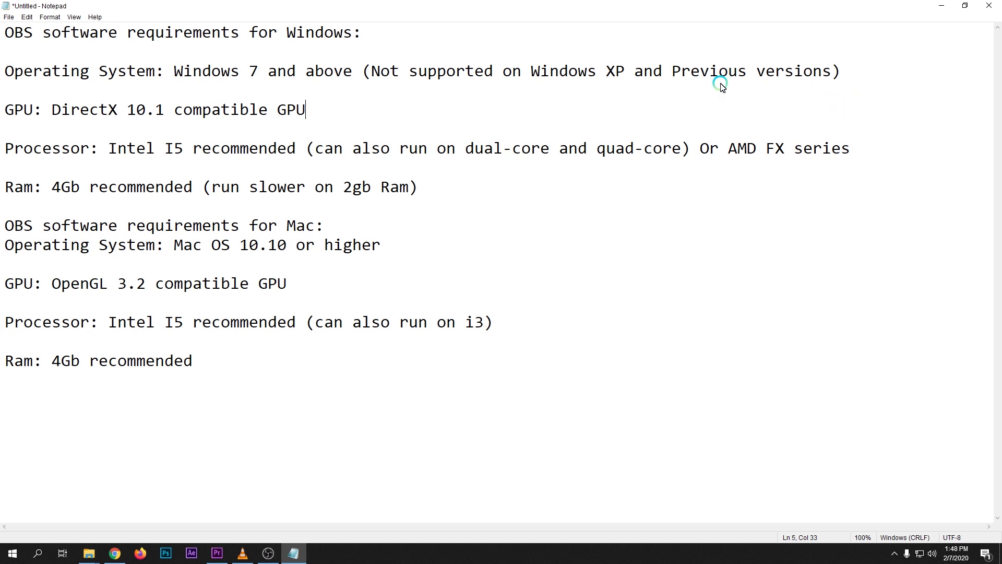
- Highlight the Windows OS, unsupported-versions note, GPU and recommended processor lines
left_click_drag(276, 83, 412, 86)
left_click(572, 86)
left_click_drag(455, 78, 513, 77)
left_click(258, 109)
left_click(298, 111)
left_click(248, 110)
left_click_drag(196, 150, 273, 149)
left_click(207, 149)
- Highlight the Mac Intel I5 processor and RAM requirements, then the whole list
left_click_drag(118, 325, 218, 326)
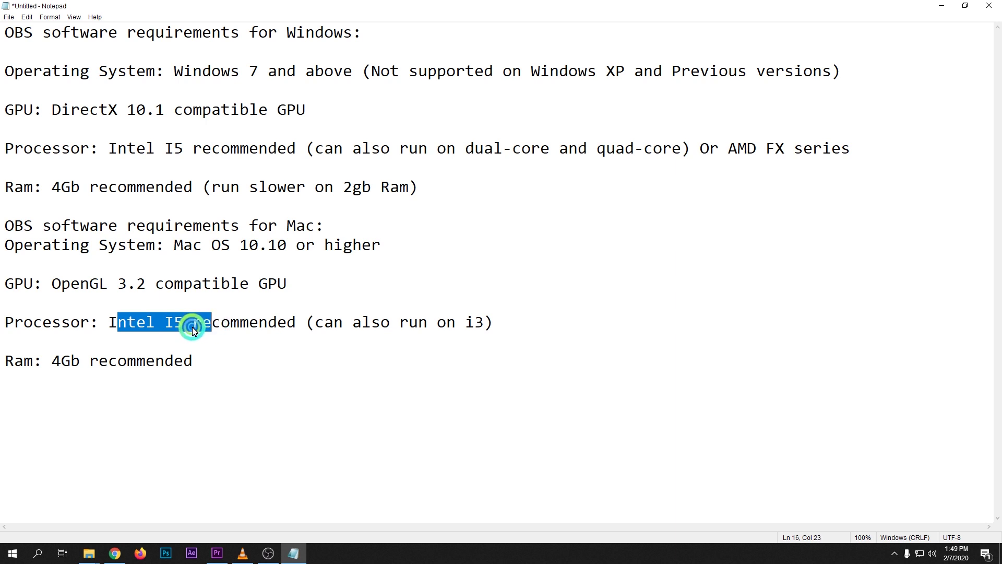
left_click_drag(81, 366, 179, 367)
left_click(222, 347)
left_click_drag(264, 364, 324, 268)
left_click(335, 246)
left_click_drag(195, 363, 157, 188)
left_click(380, 220)
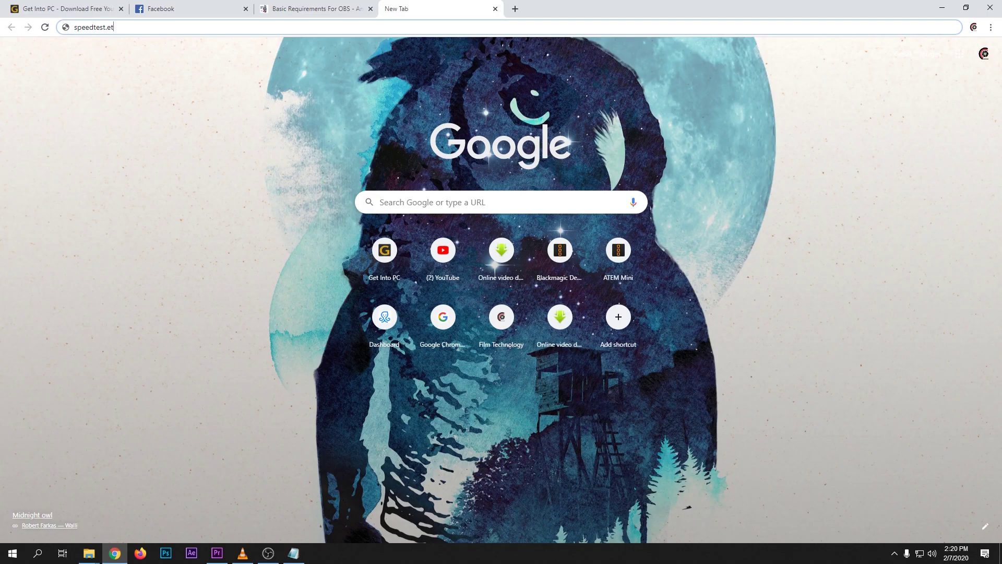
- Replace Chrome's address with speedtest.net and load the page
left_click_drag(120, 27, 45, 31)
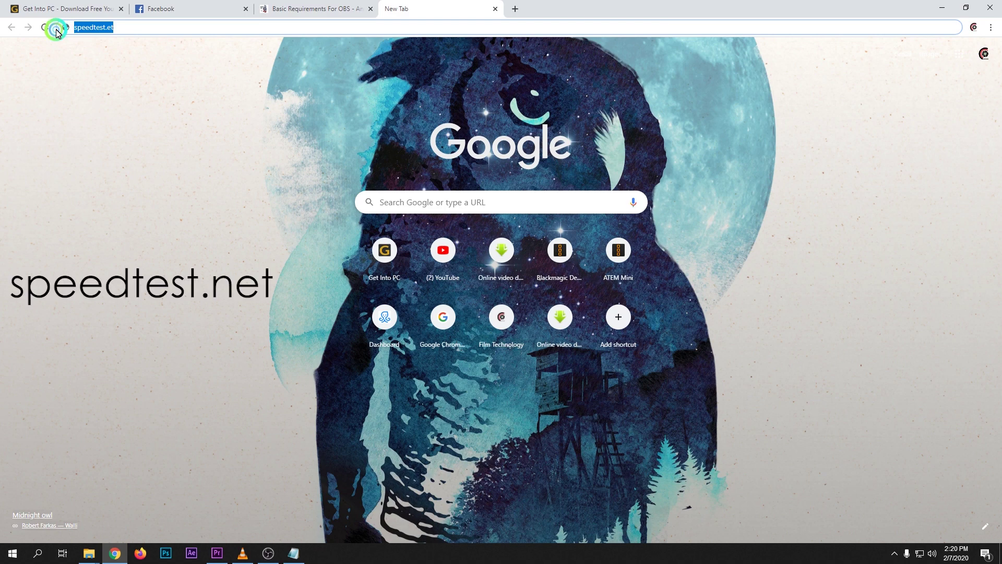
type("speedtest")
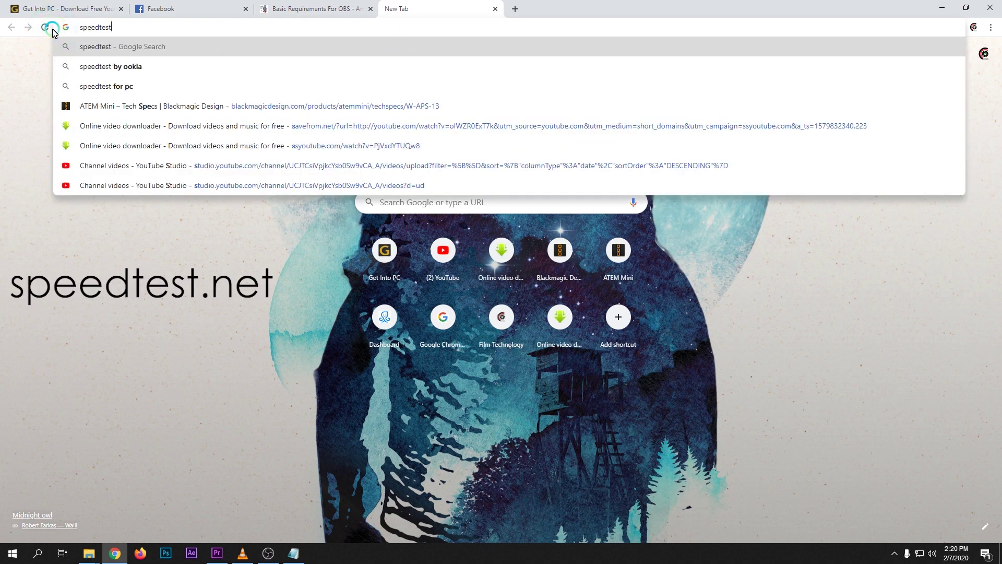
type(".net")
key("Return")
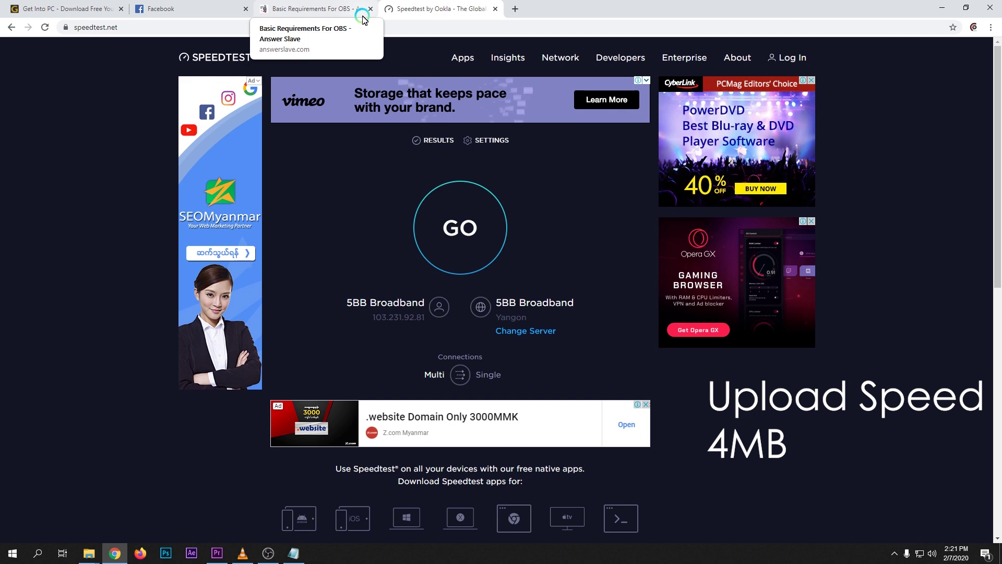
- Go to OBS Output streaming settings and enter a 2500 bitrate
left_click(267, 553)
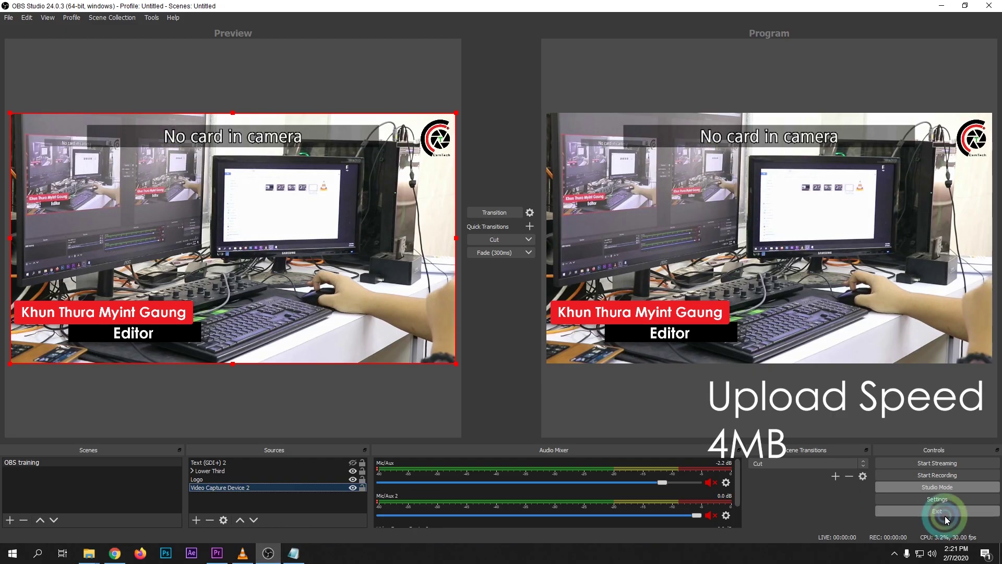
left_click(937, 500)
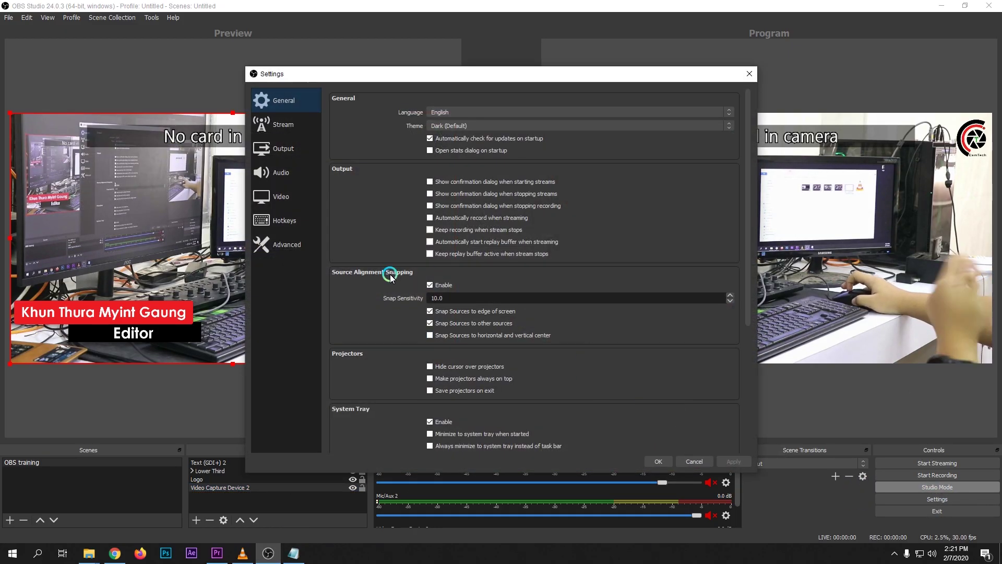
left_click(278, 180)
left_click(282, 194)
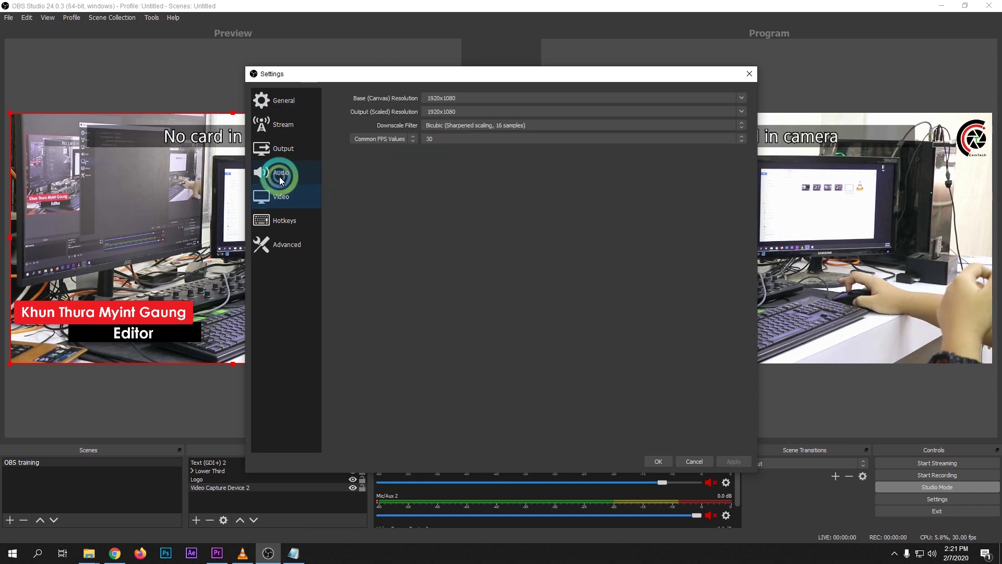
left_click(280, 172)
left_click(280, 150)
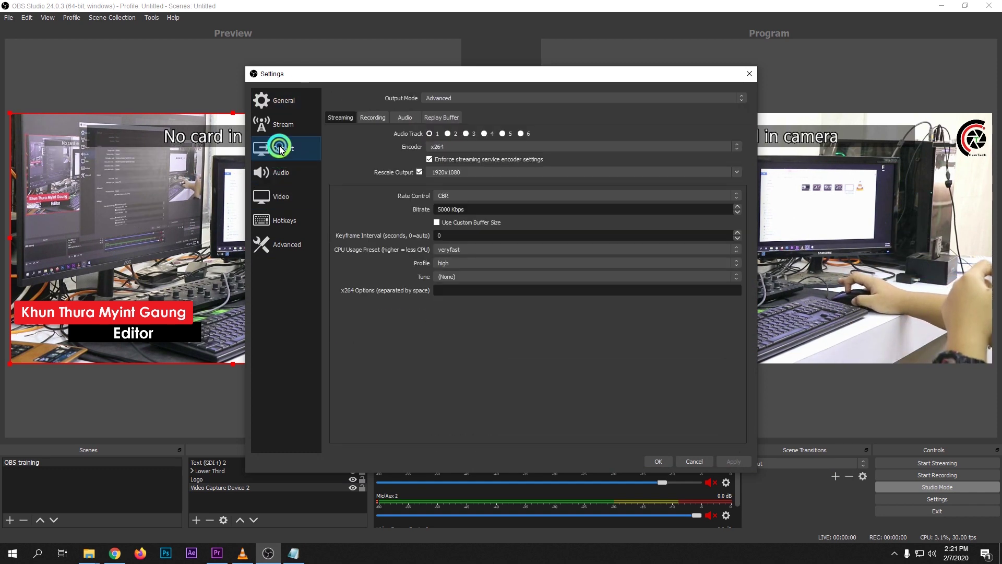
double_click(444, 209)
type("2500")
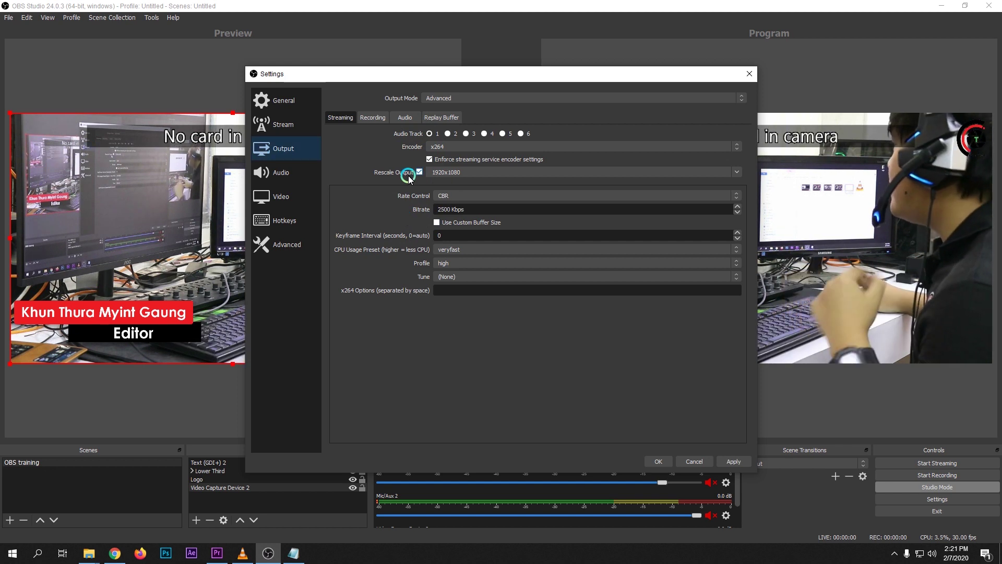
- Rescale the stream output to 1280x720 and set the bitrate to 5000 Kbps
left_click(737, 173)
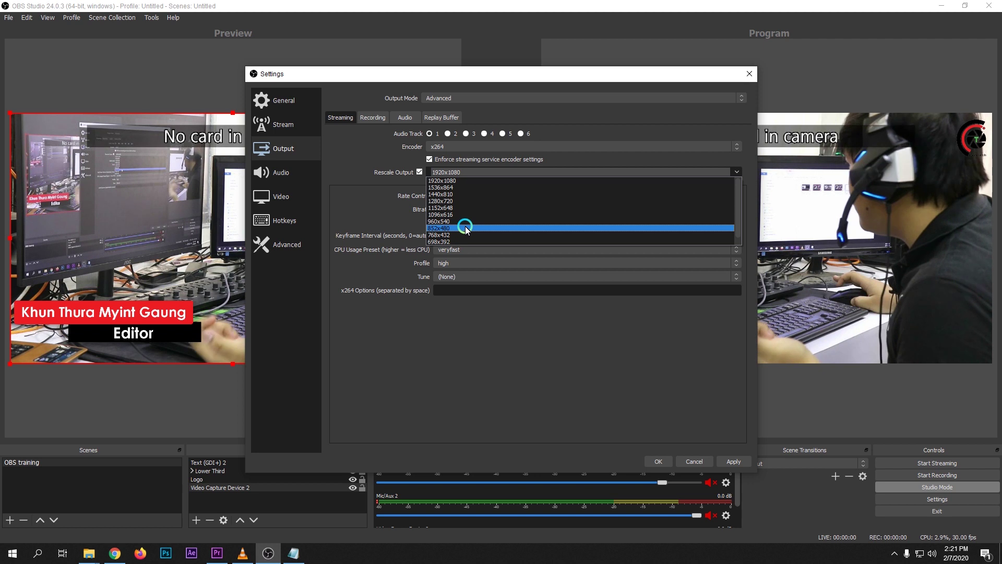
left_click(459, 221)
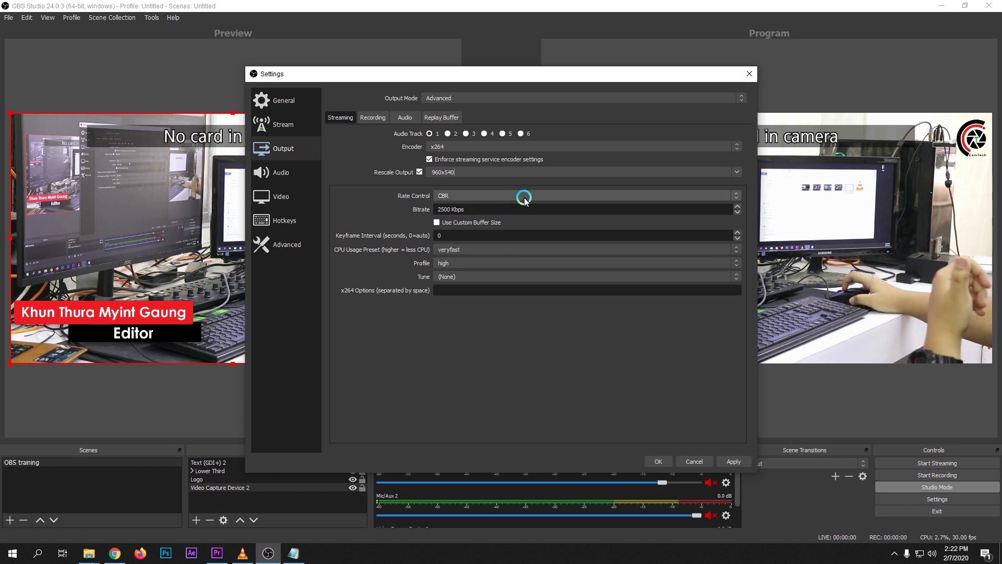
left_click(737, 171)
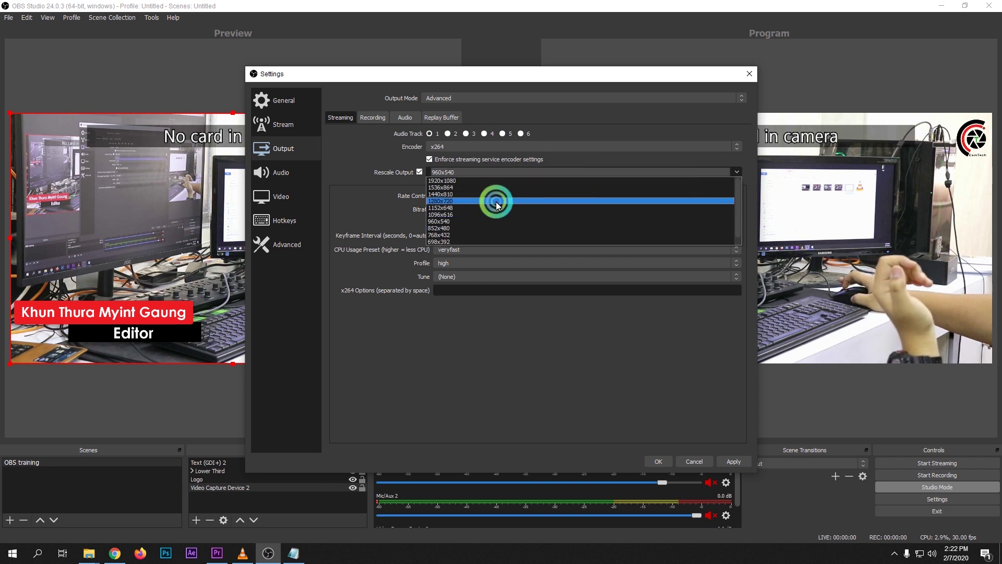
left_click(481, 201)
left_click_drag(450, 208, 381, 212)
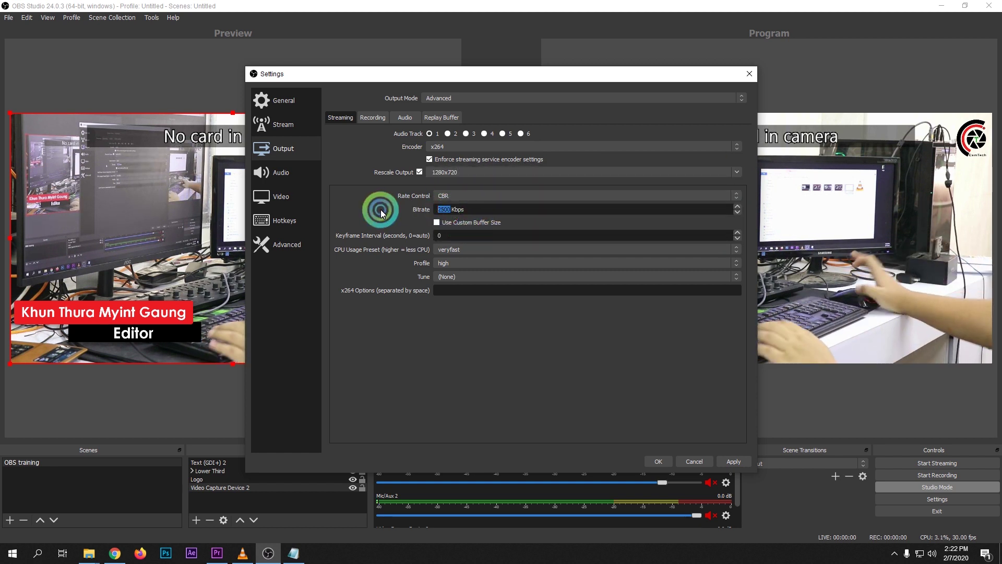
type("5000")
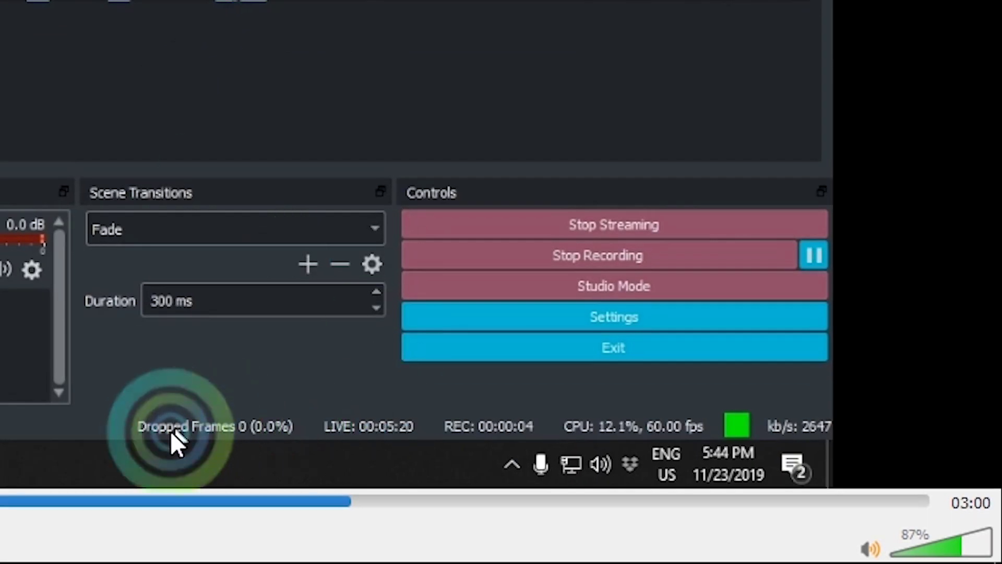
left_click(167, 424)
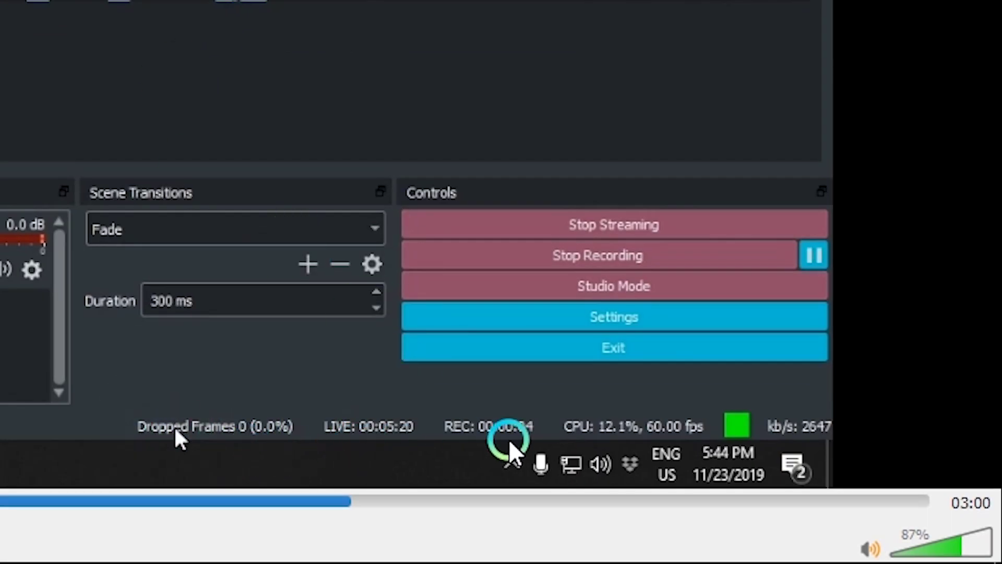